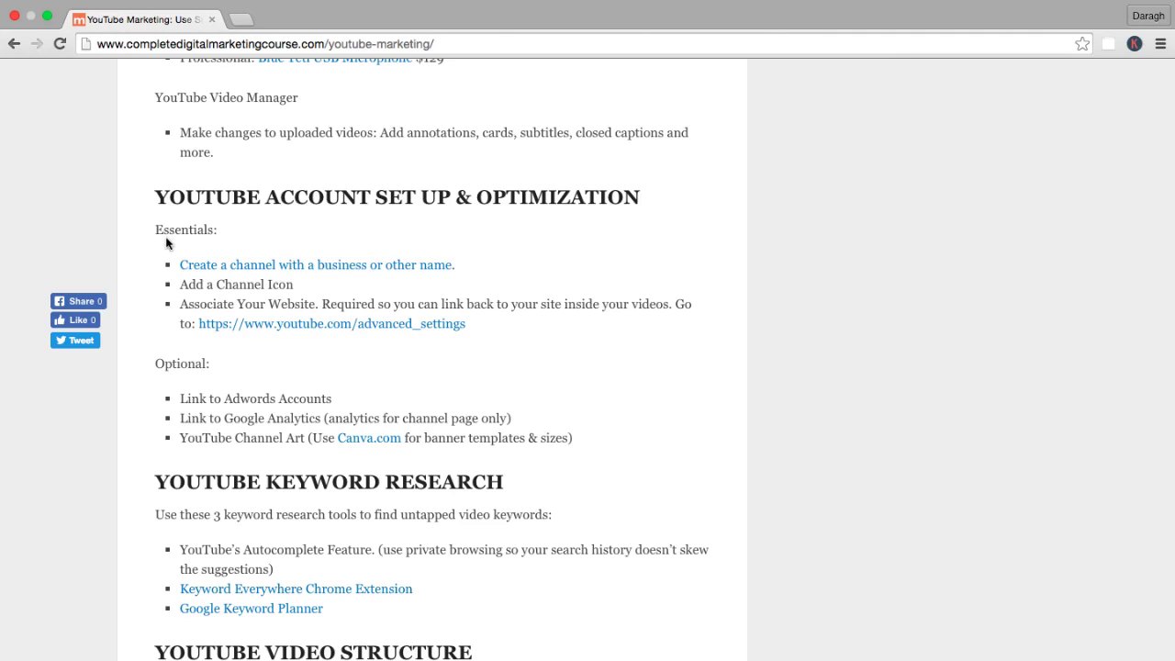
Open youtube.com in a new browser tab.
scroll(166, 243, "down", 1)
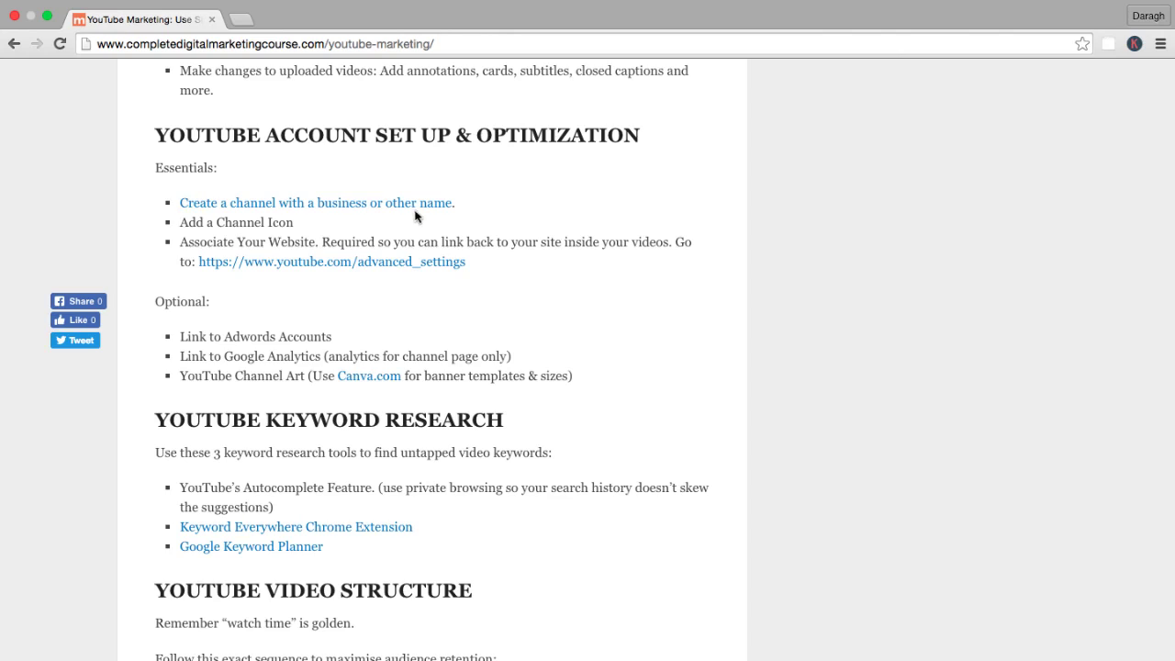
left_click(243, 19)
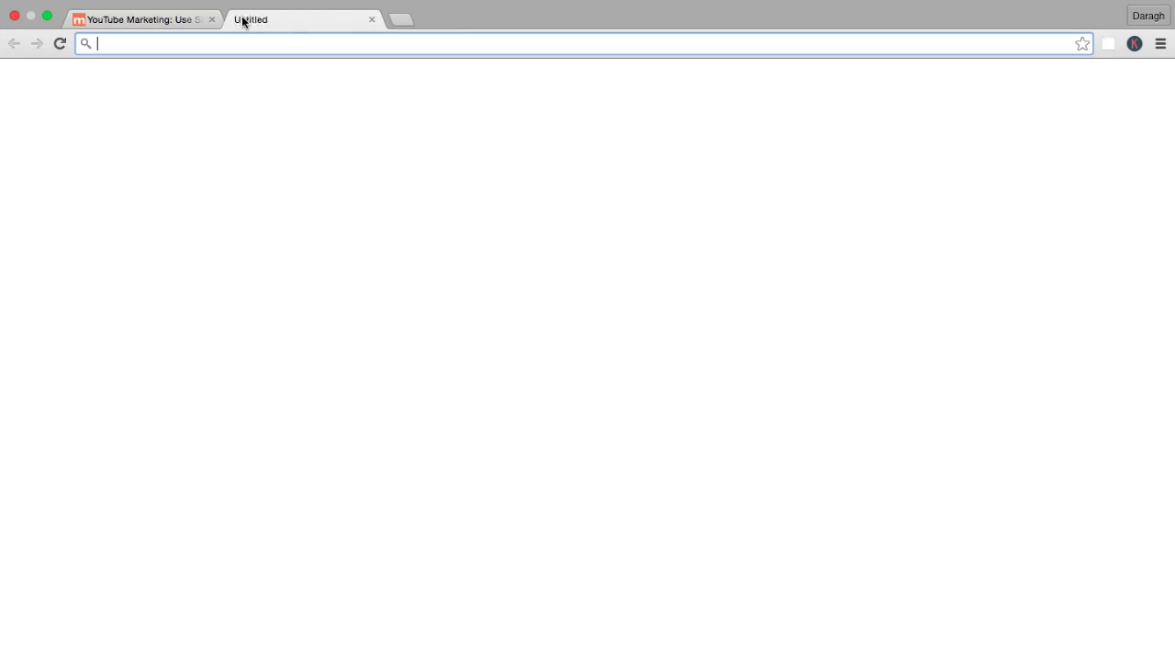
type("youtube.com")
key("Return")
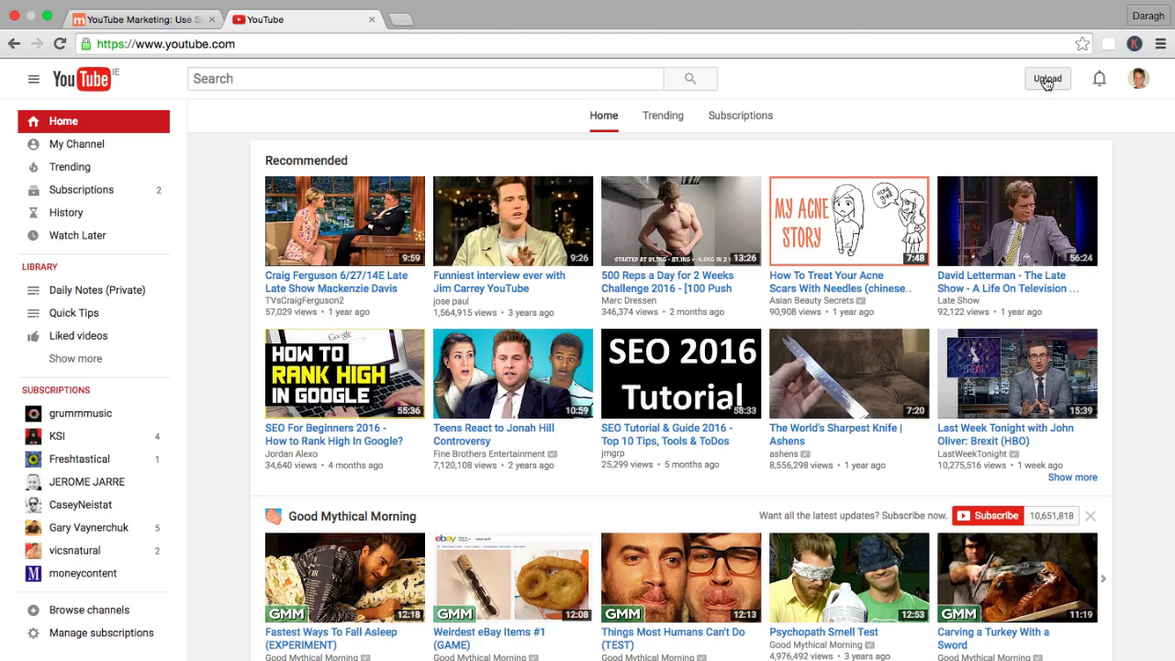
left_click(426, 79)
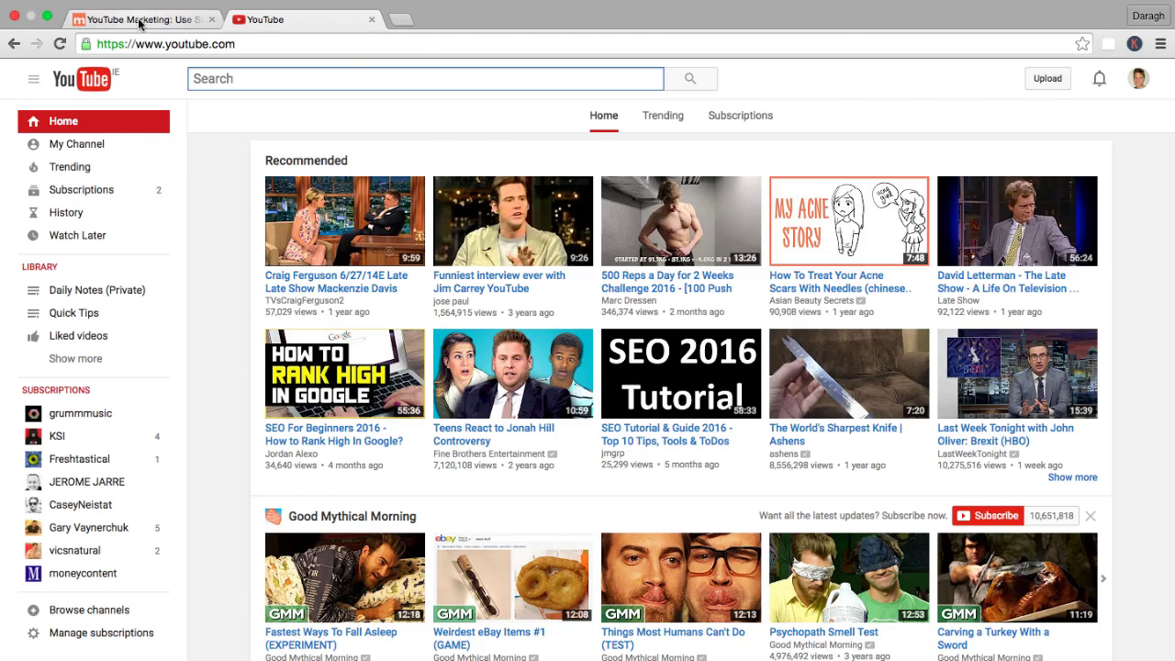
Open the course notes' guide to creating a channel with a business or other name, and follow it to All my channels.
left_click(139, 21)
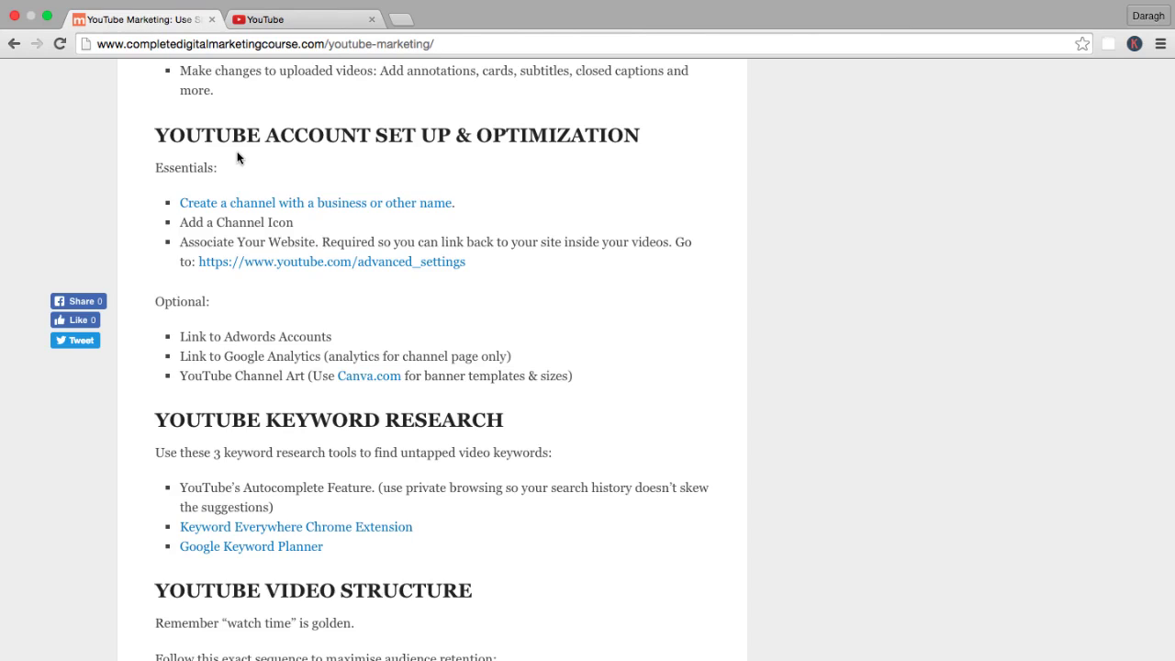
left_click(285, 209)
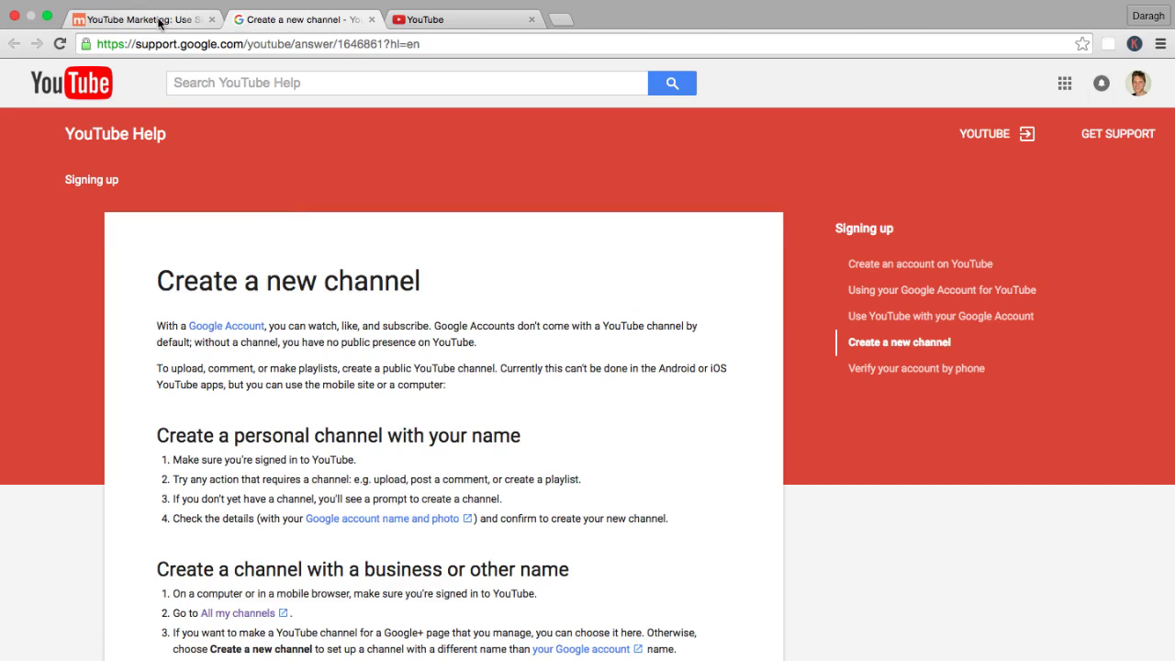
scroll(275, 283, "down", 3)
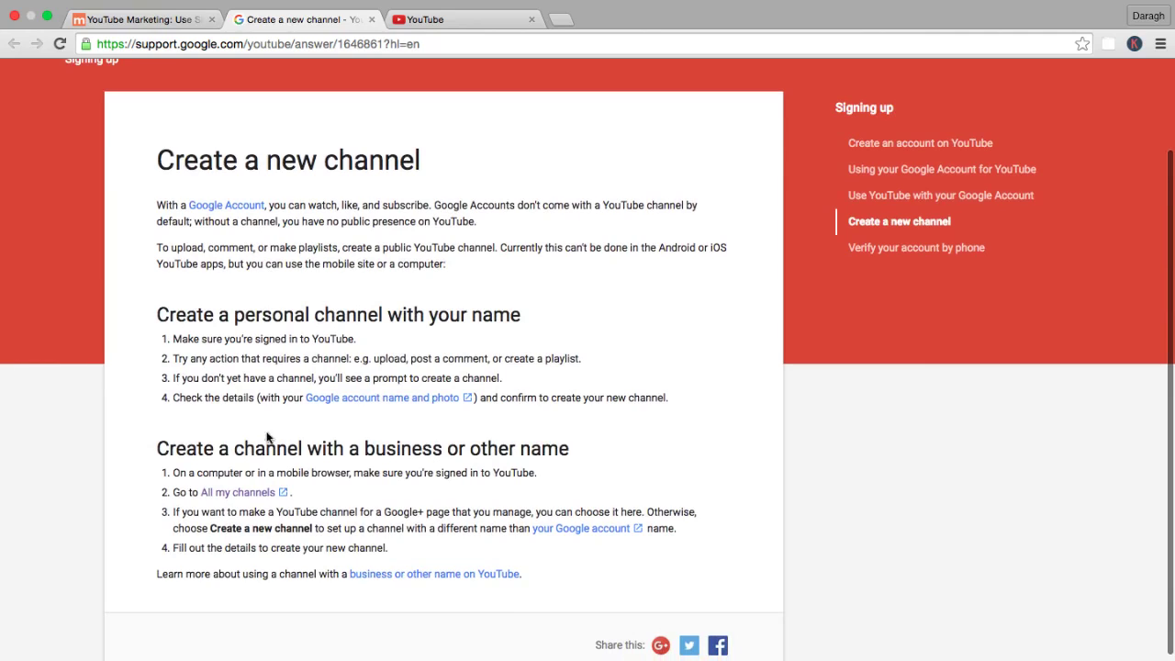
left_click(233, 496)
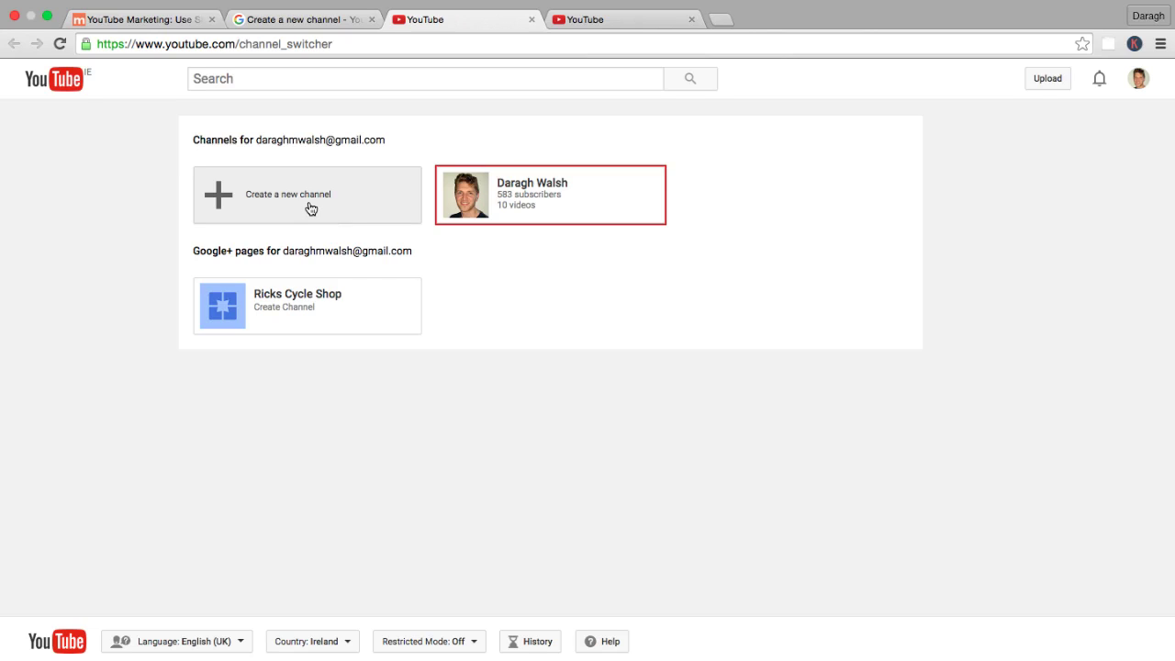
Open the youtube.com/advanced_settings link from the Associate Your Website item in the course notes.
left_click(157, 17)
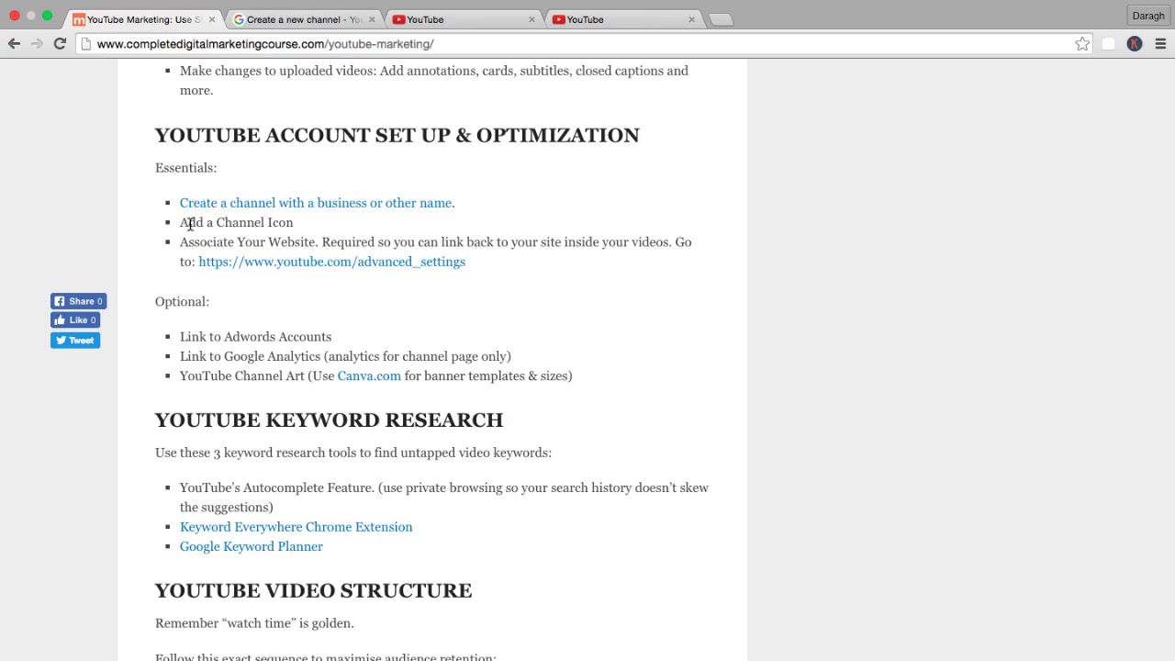
left_click_drag(180, 223, 295, 222)
left_click(294, 222)
left_click_drag(181, 243, 318, 244)
left_click(292, 300)
left_click(295, 264)
Close the channel-creation help tab and the two leftover YouTube tabs, and view the channel icon in the advanced settings.
left_click(523, 20)
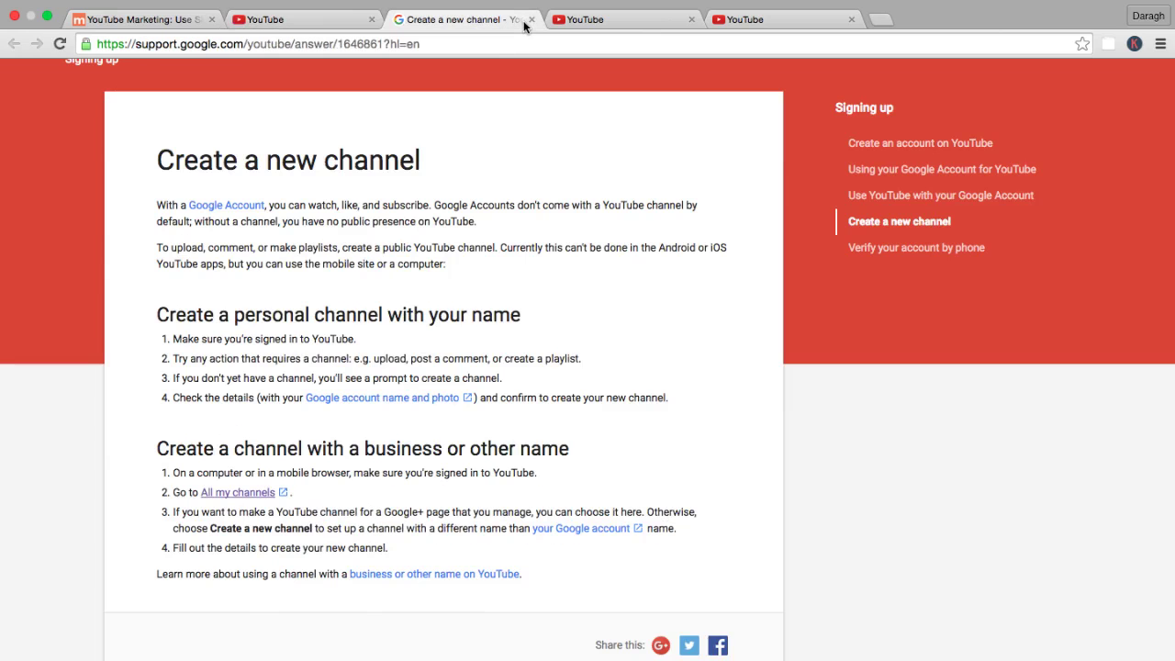
left_click(530, 20)
left_click(530, 19)
left_click(530, 20)
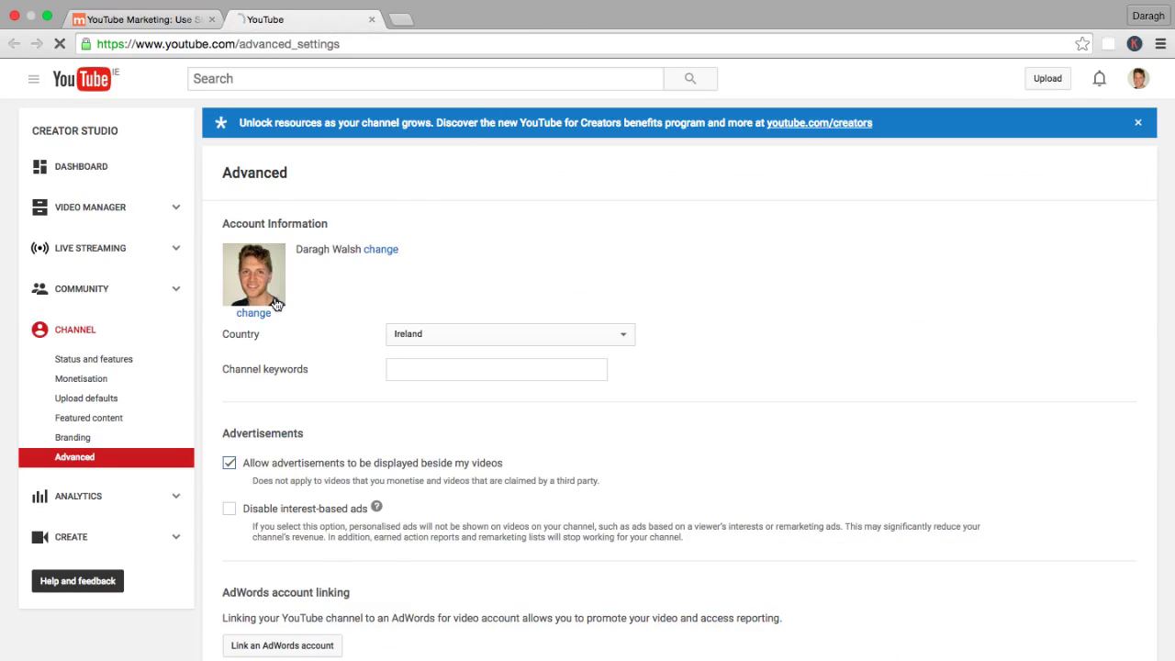
mouse_move(287, 297)
mouse_move(260, 280)
Open youtube.com/watch?v=Am35bzdcXMA in a new tab and examine the channel icons beside the video's title and comments.
left_click(401, 20)
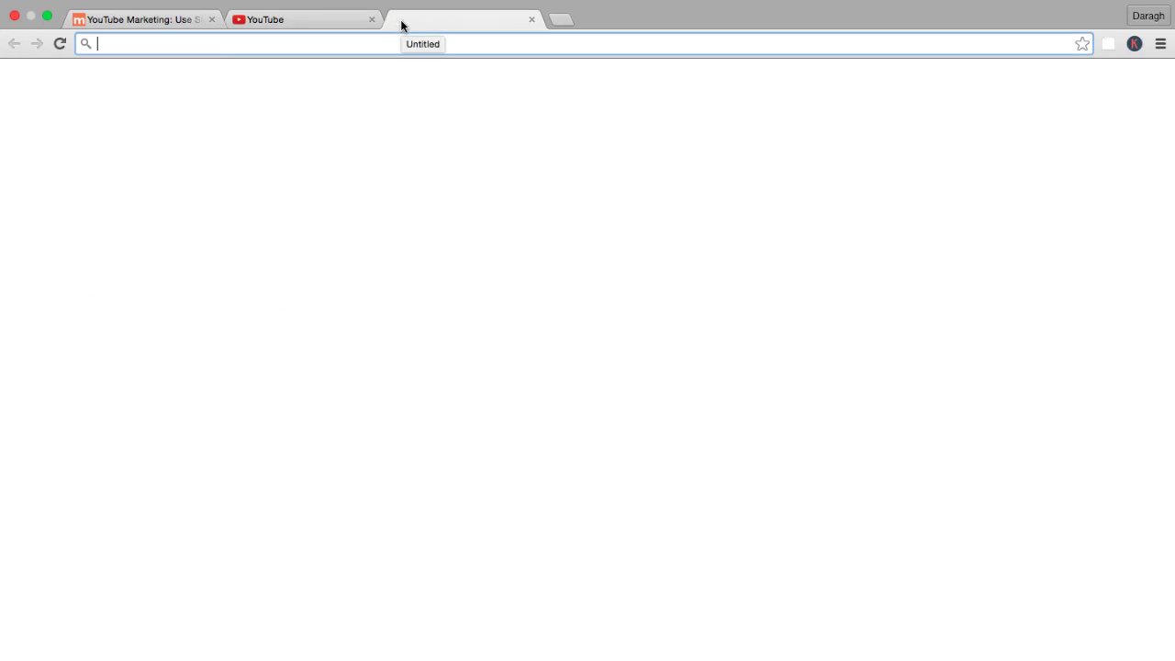
type("youtube.com/watch?v=Am35bzdcXMA")
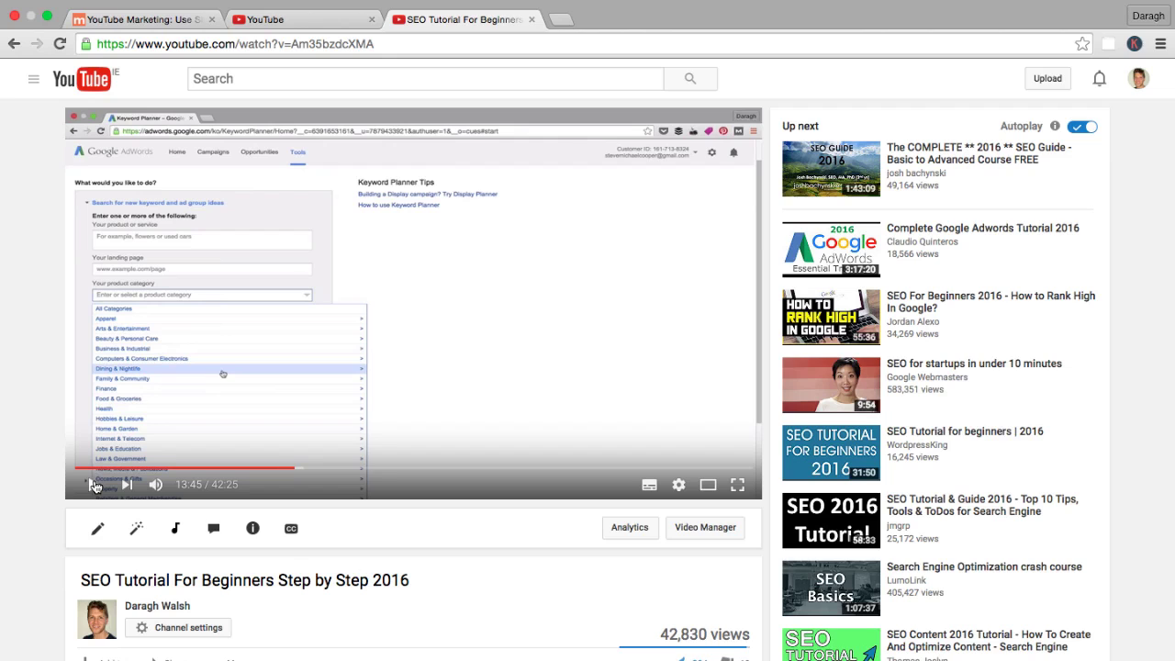
scroll(191, 329, "down", 3)
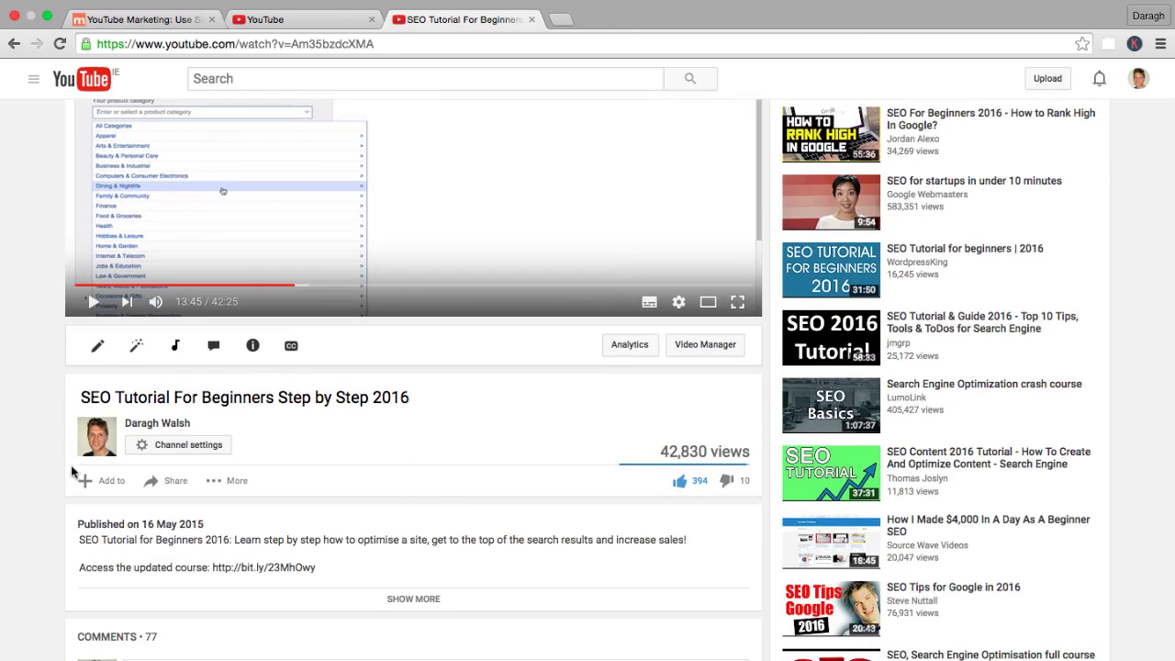
scroll(60, 439, "down", 5)
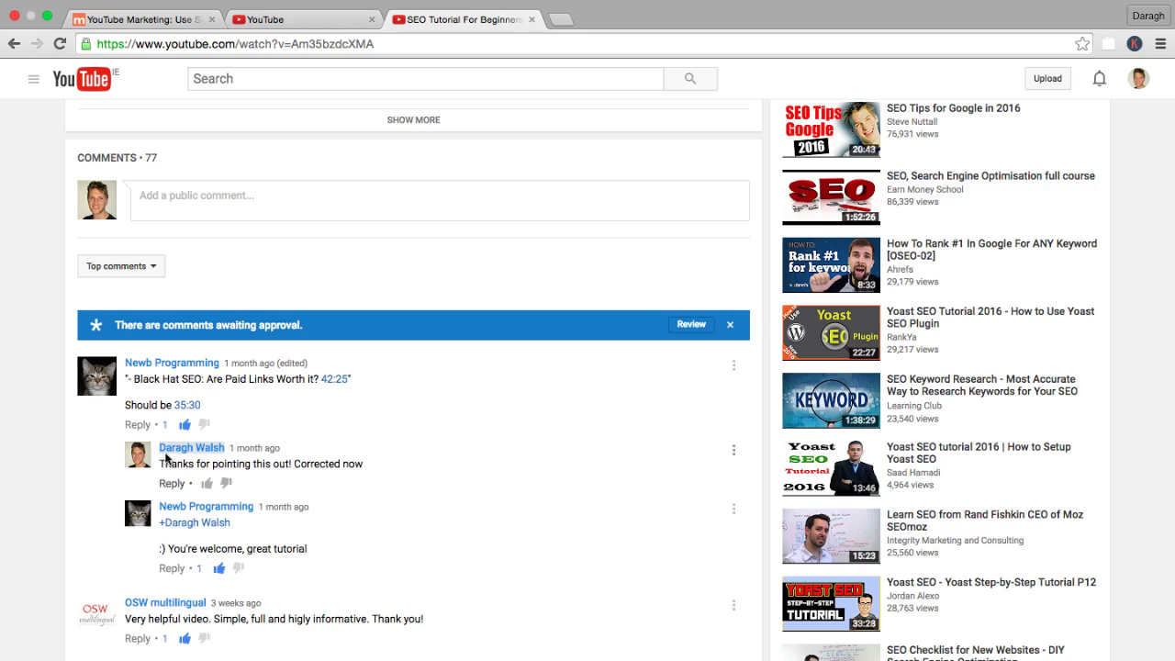
mouse_move(136, 456)
scroll(84, 484, "down", 3)
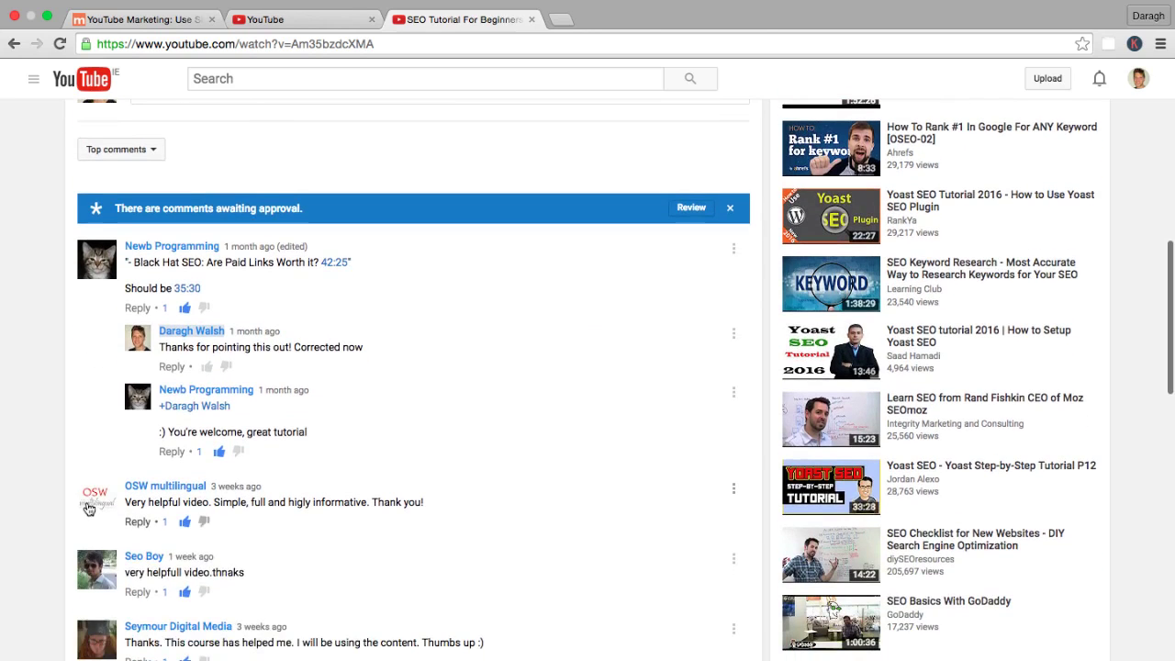
mouse_move(99, 505)
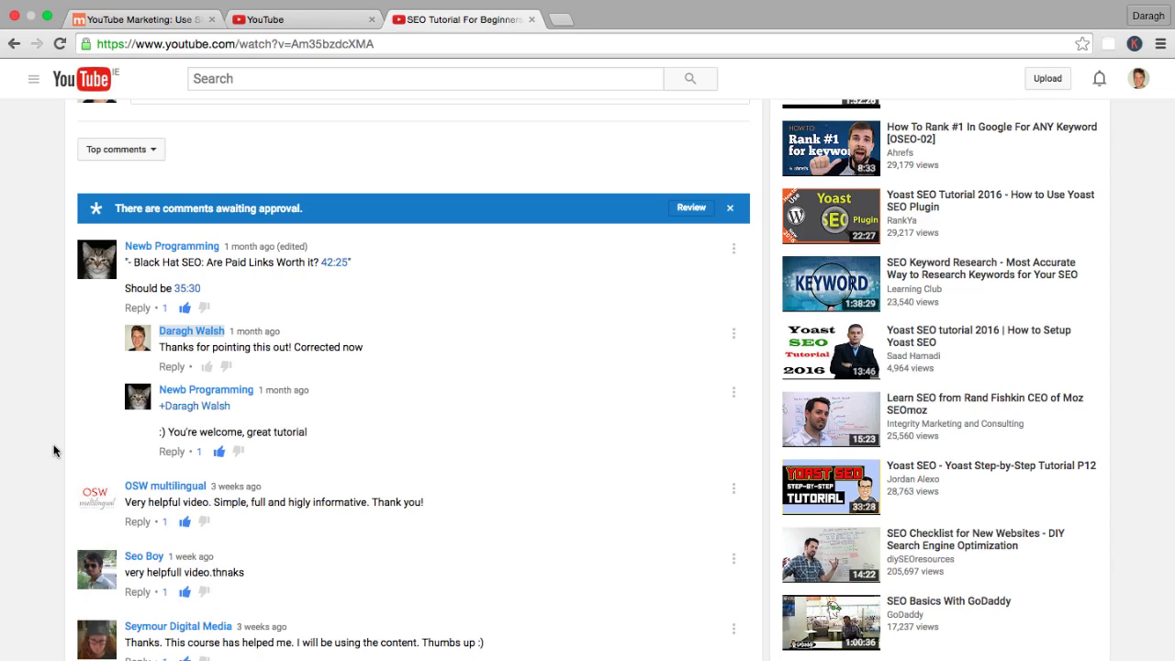
Return to the course notes and highlight the Add a Channel Icon and Associate Your Website items.
left_click(171, 21)
left_click_drag(183, 218, 295, 223)
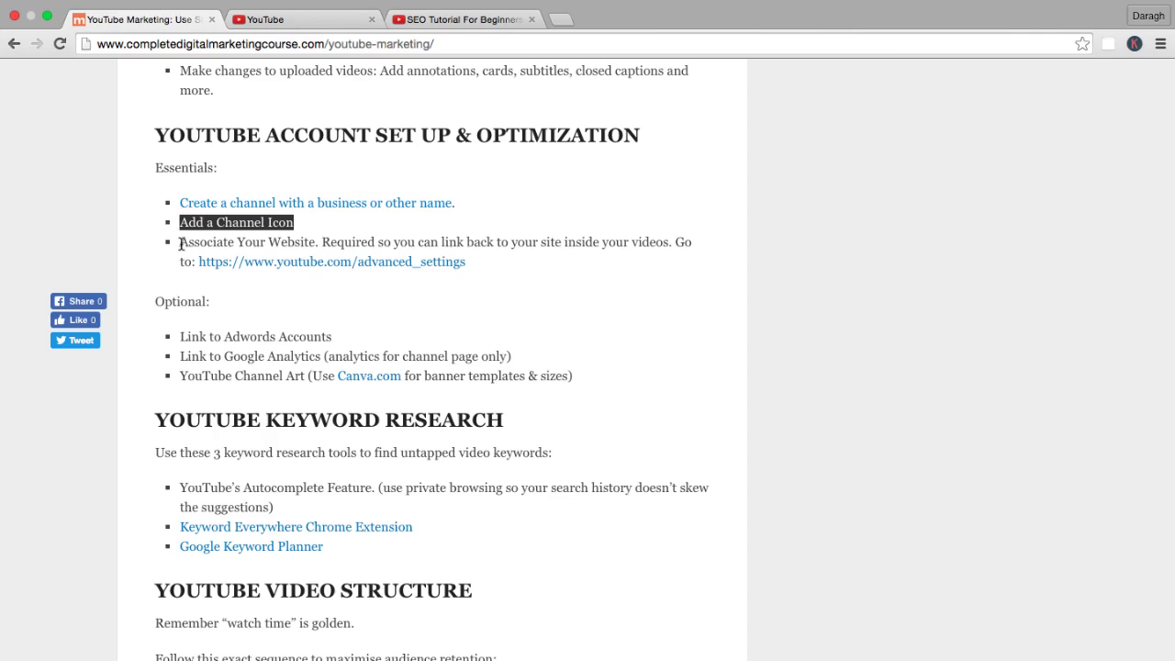
left_click_drag(180, 242, 316, 241)
Find the Associated website section in the advanced settings and open its help article on linking to a website from videos.
left_click(303, 19)
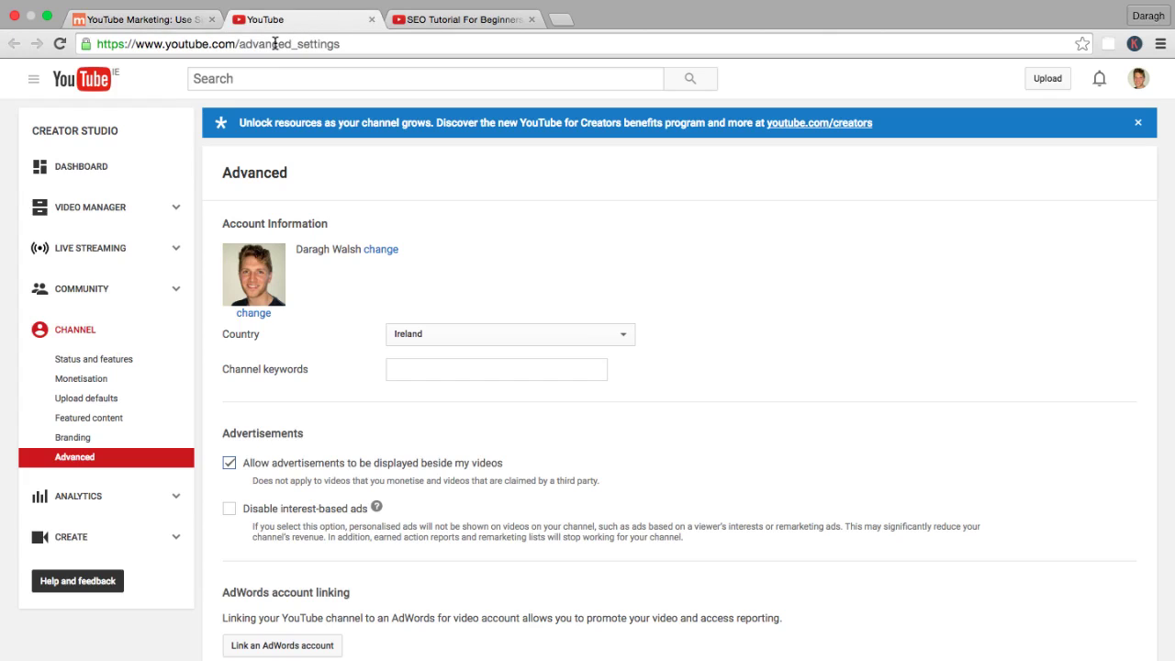
scroll(383, 137, "down", 5)
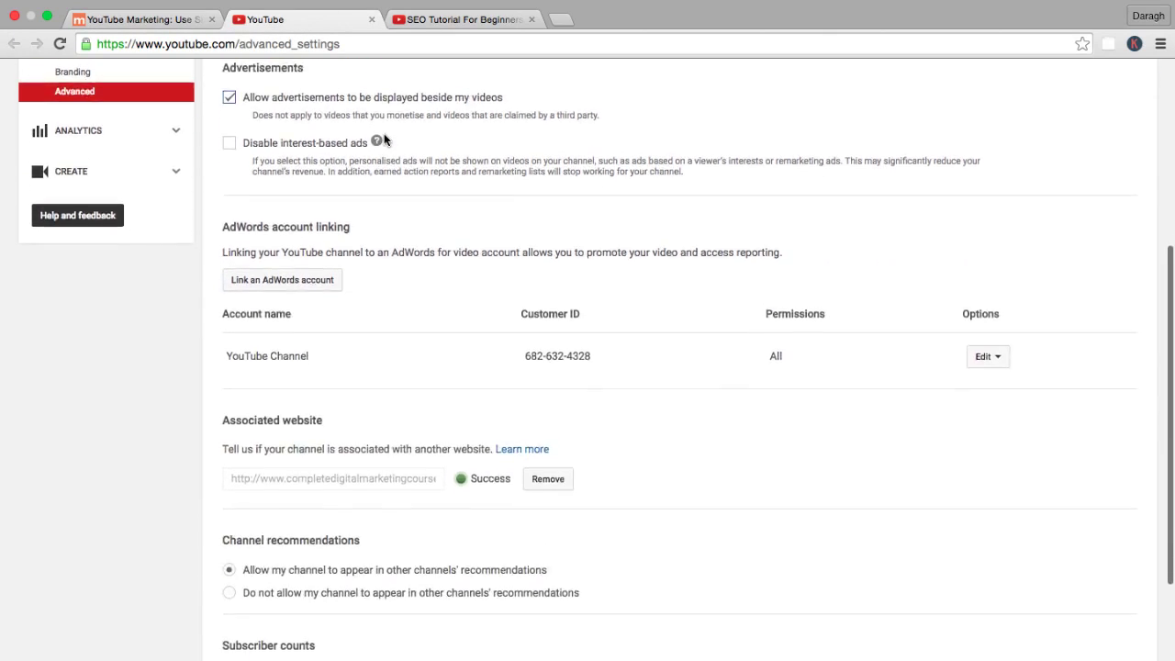
left_click_drag(223, 405, 329, 410)
left_click(329, 409)
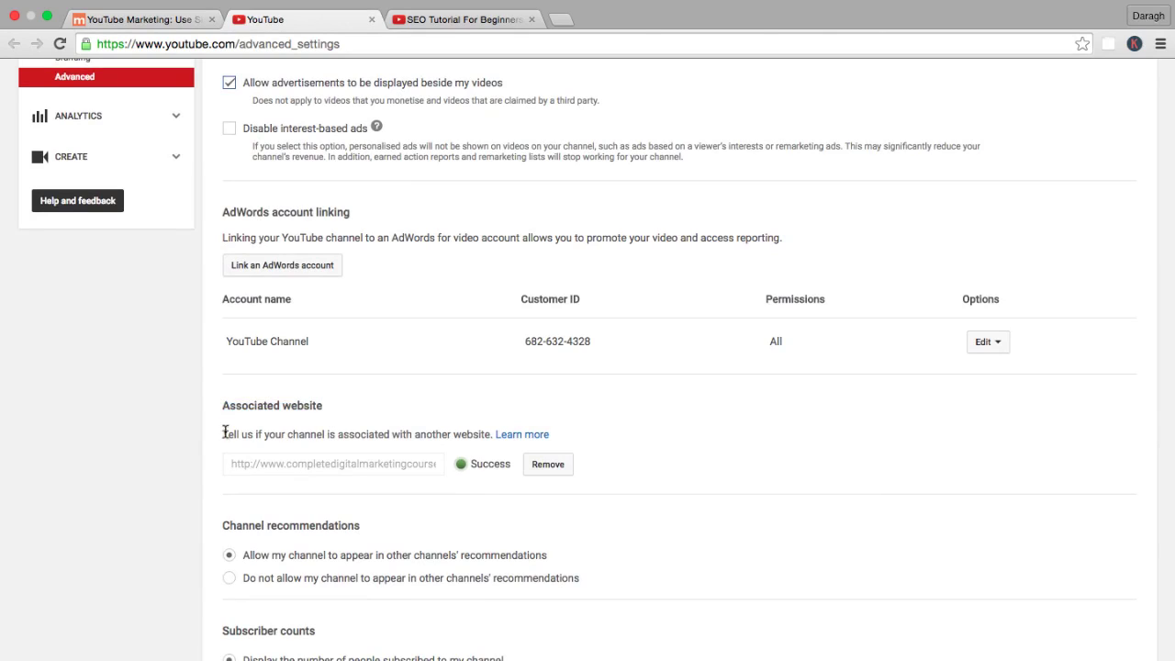
left_click_drag(224, 437, 488, 431)
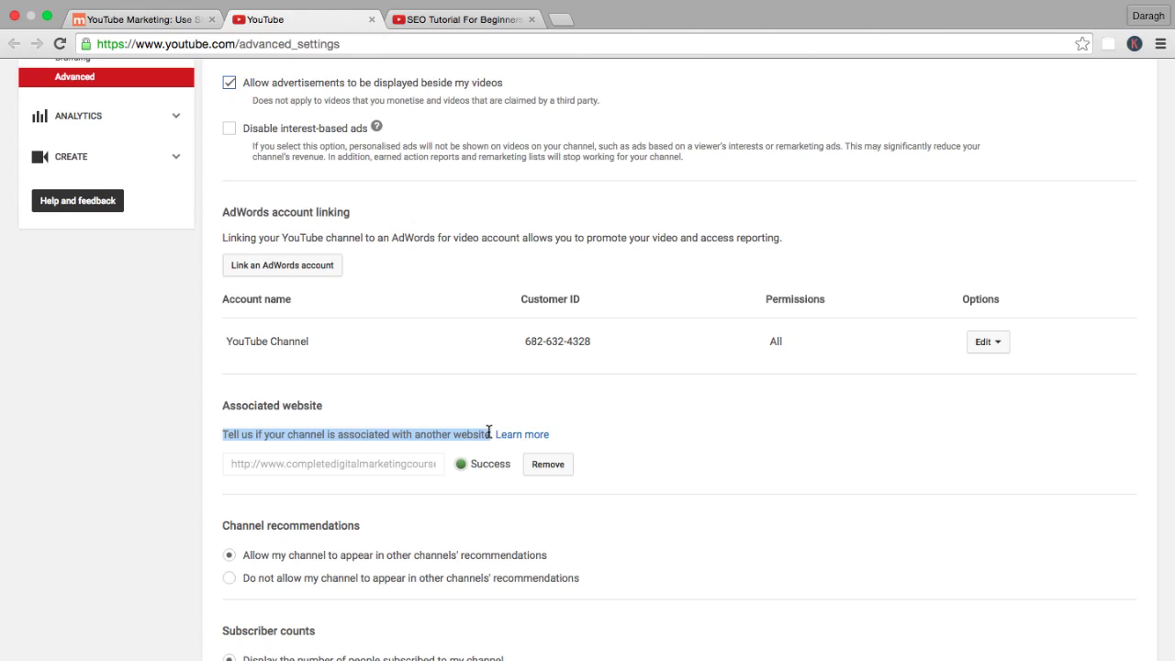
left_click(518, 436)
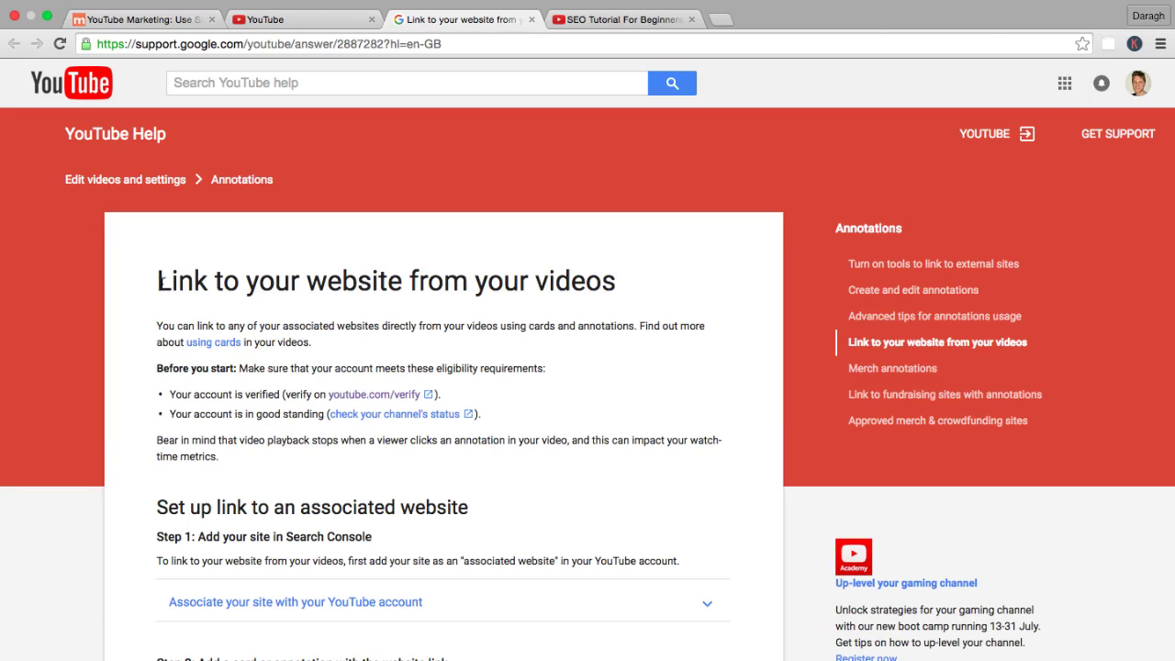
left_click_drag(160, 281, 617, 279)
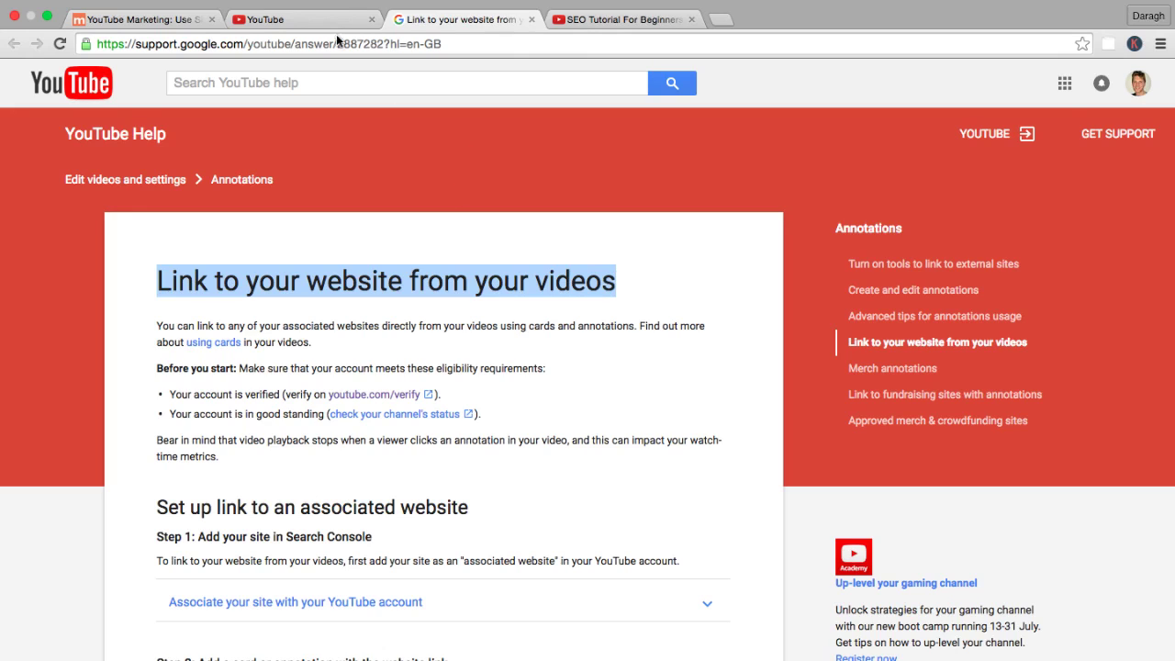
Return to the advanced settings and highlight the Associated website heading.
left_click(305, 19)
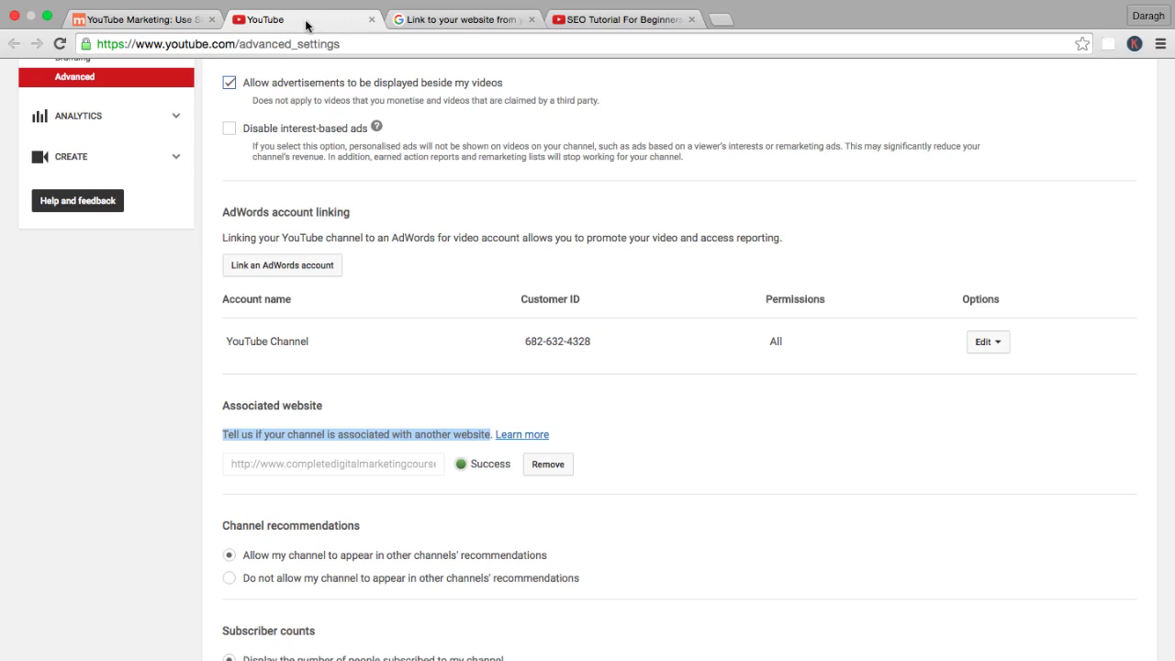
left_click(198, 384)
left_click_drag(223, 407, 330, 409)
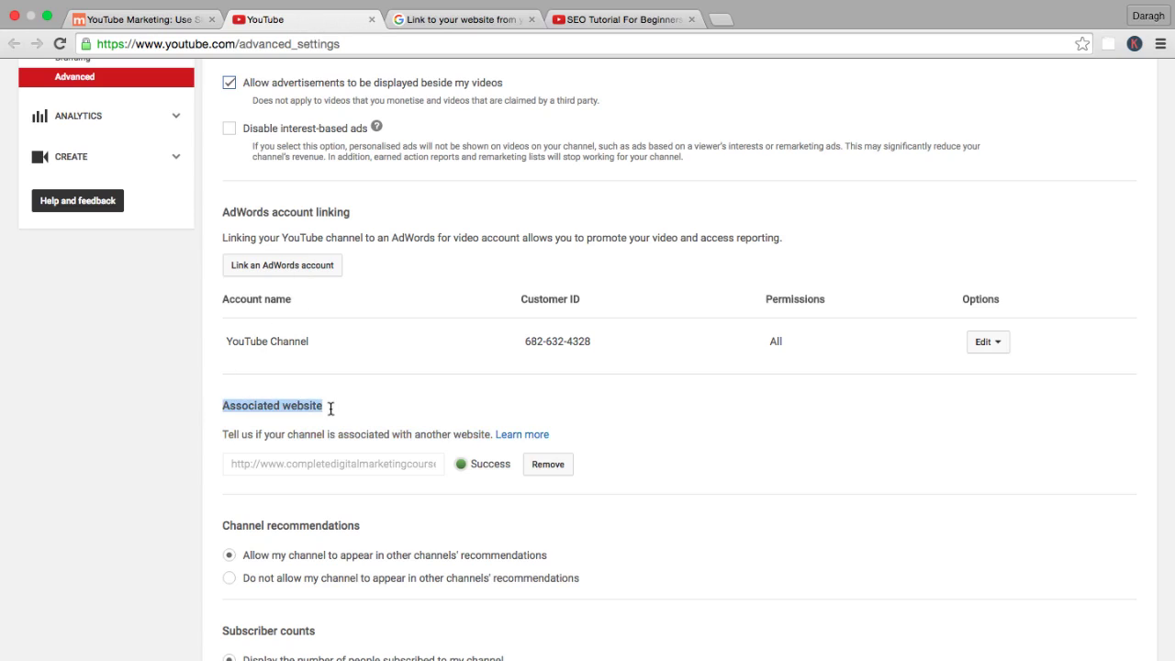
left_click(337, 413)
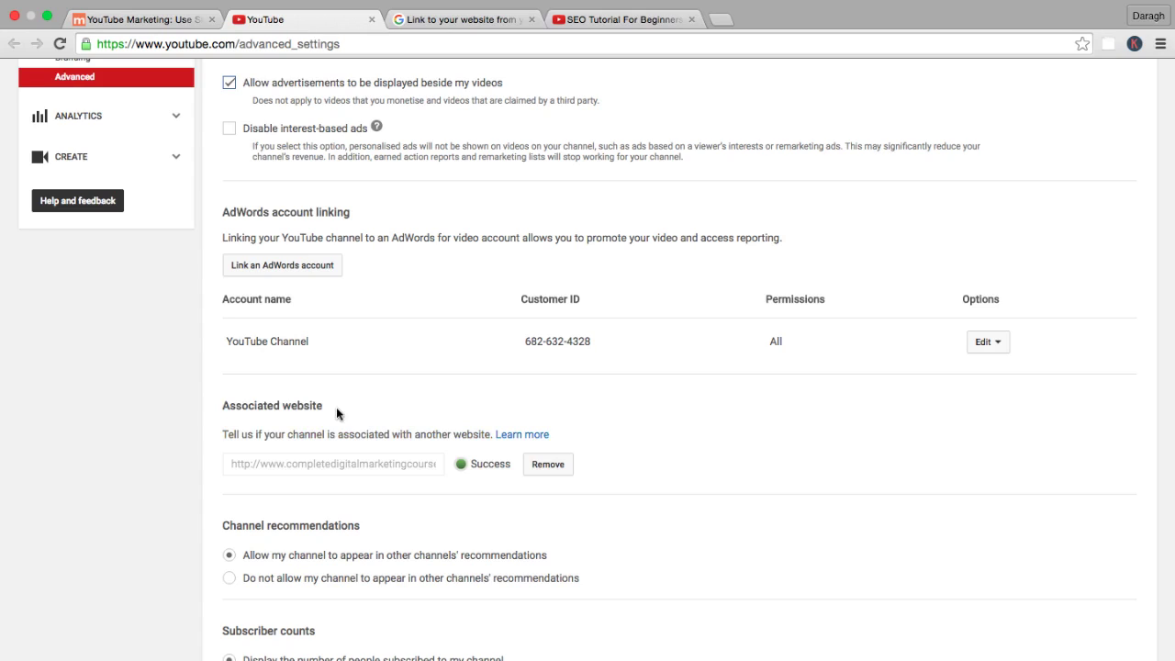
Examine the SEO Tutorial For Beginners video page as a place for website links, alongside the associated website setting.
left_click(622, 19)
scroll(451, 330, "up", 5)
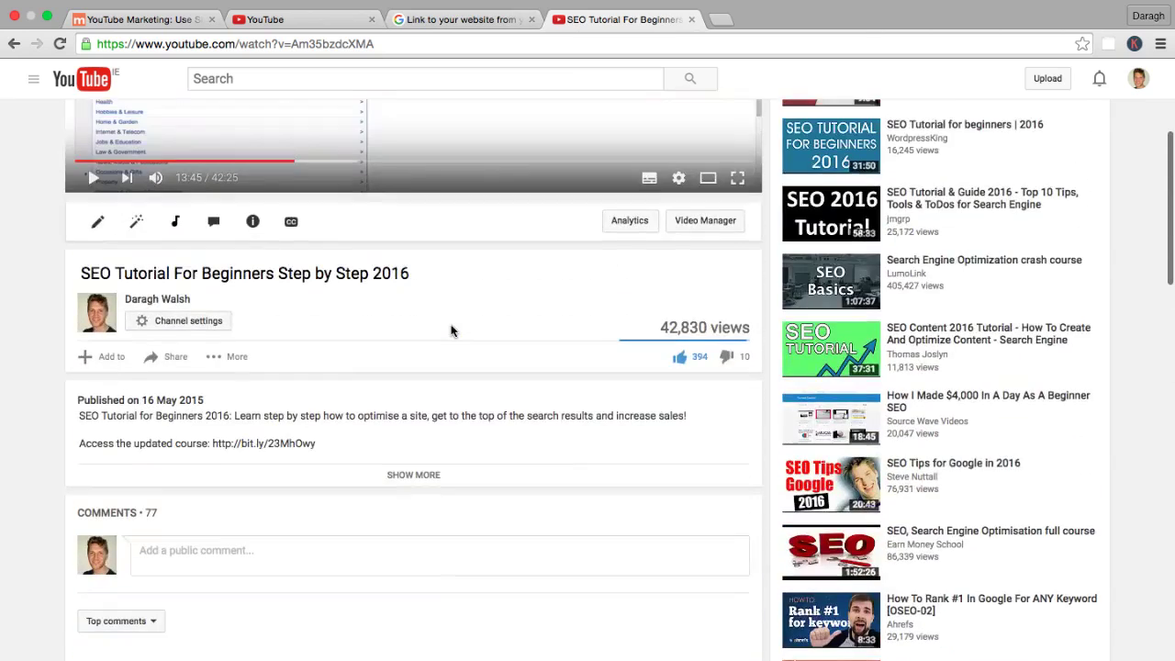
scroll(451, 331, "up", 3)
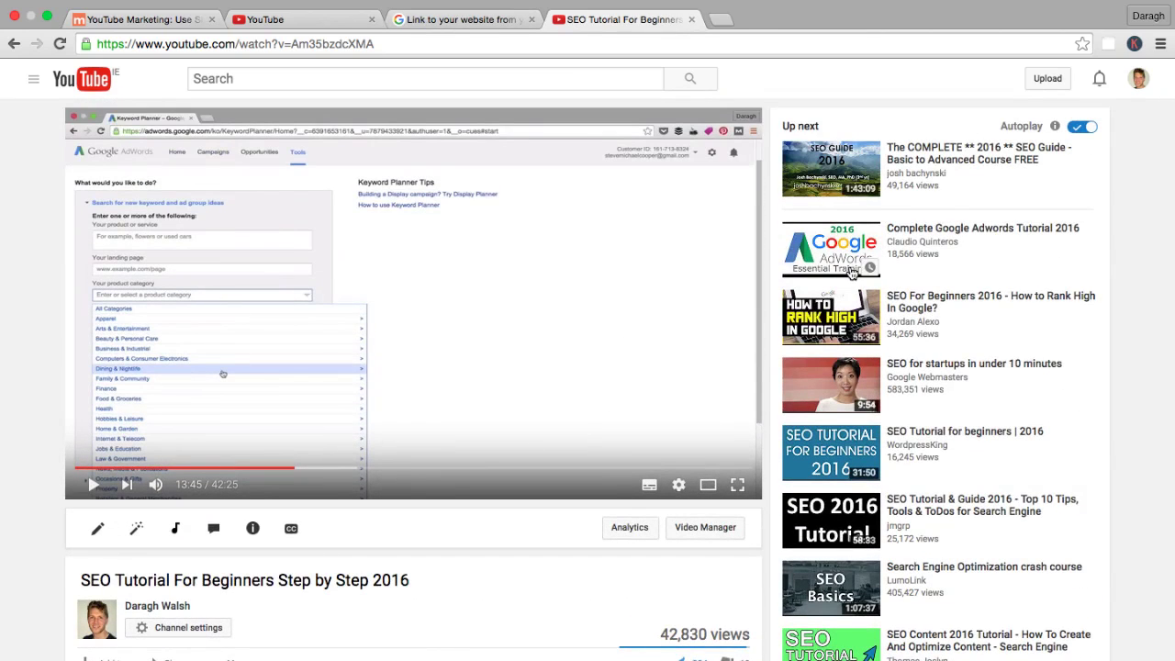
scroll(205, 565, "down", 1)
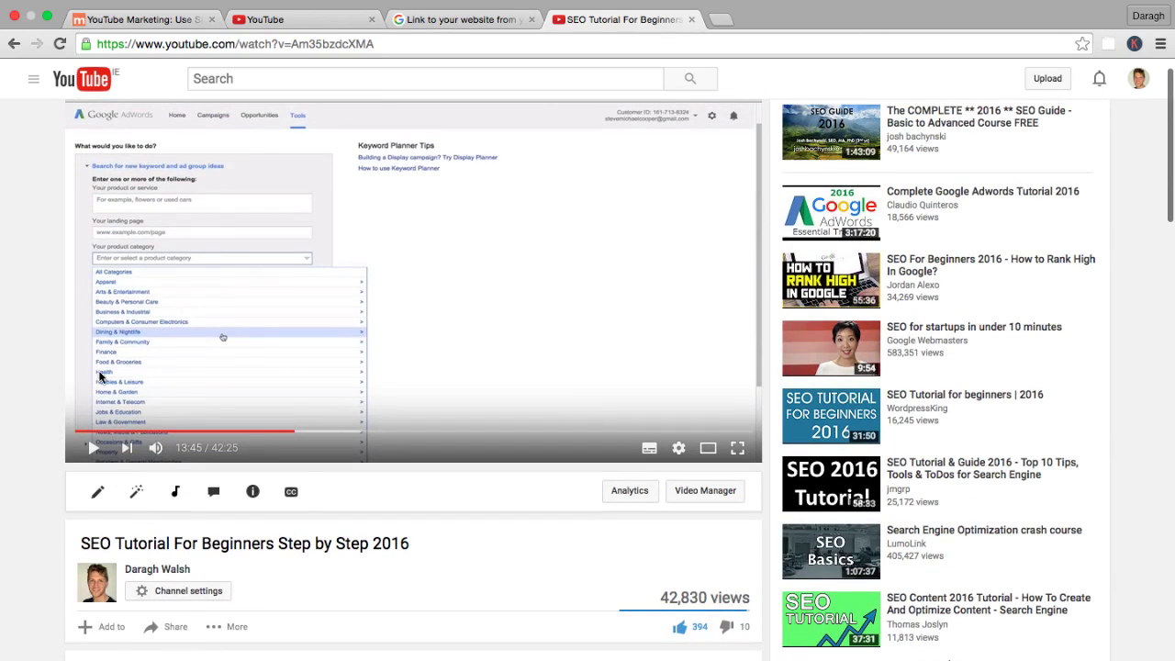
left_click(271, 22)
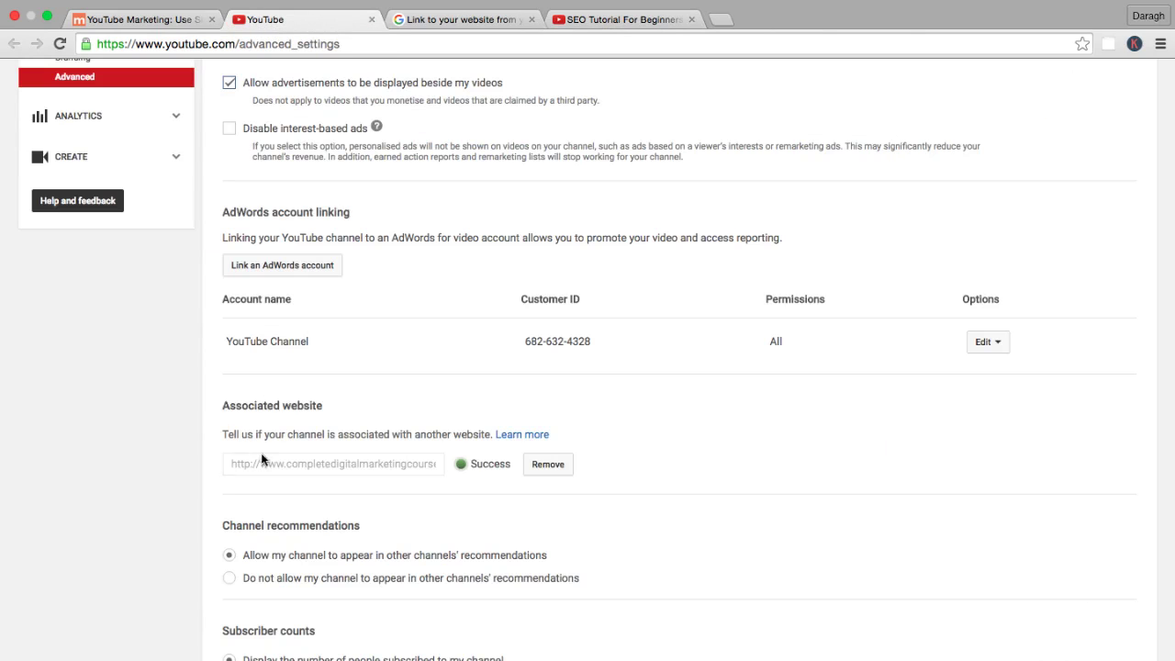
left_click(578, 13)
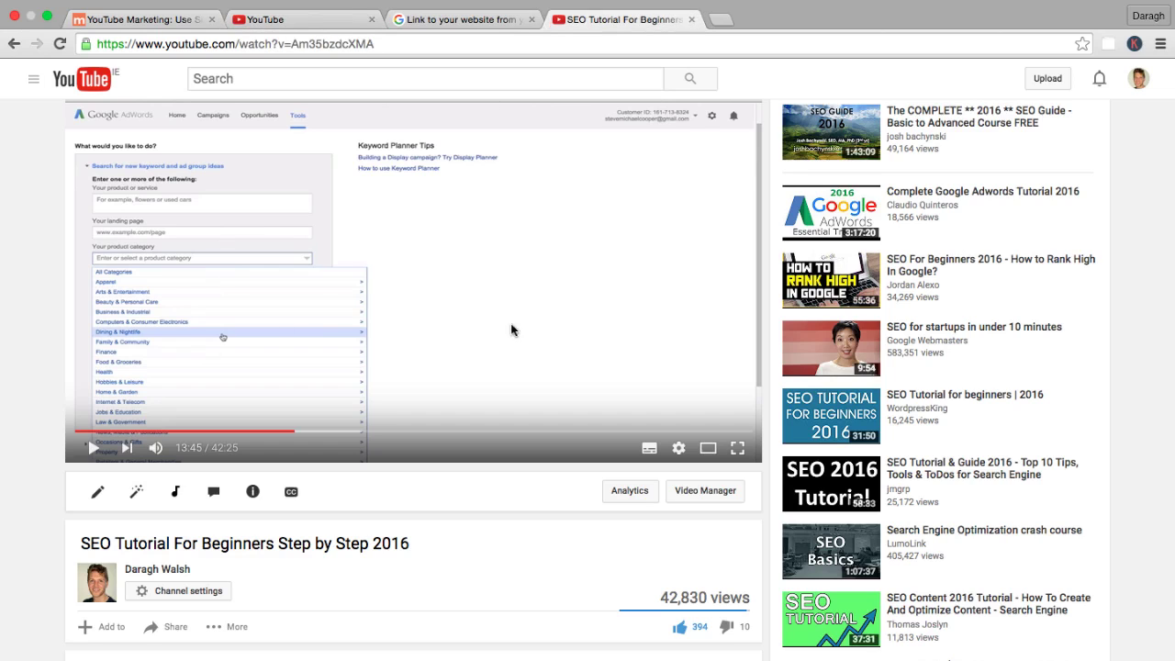
scroll(213, 222, "up", 1)
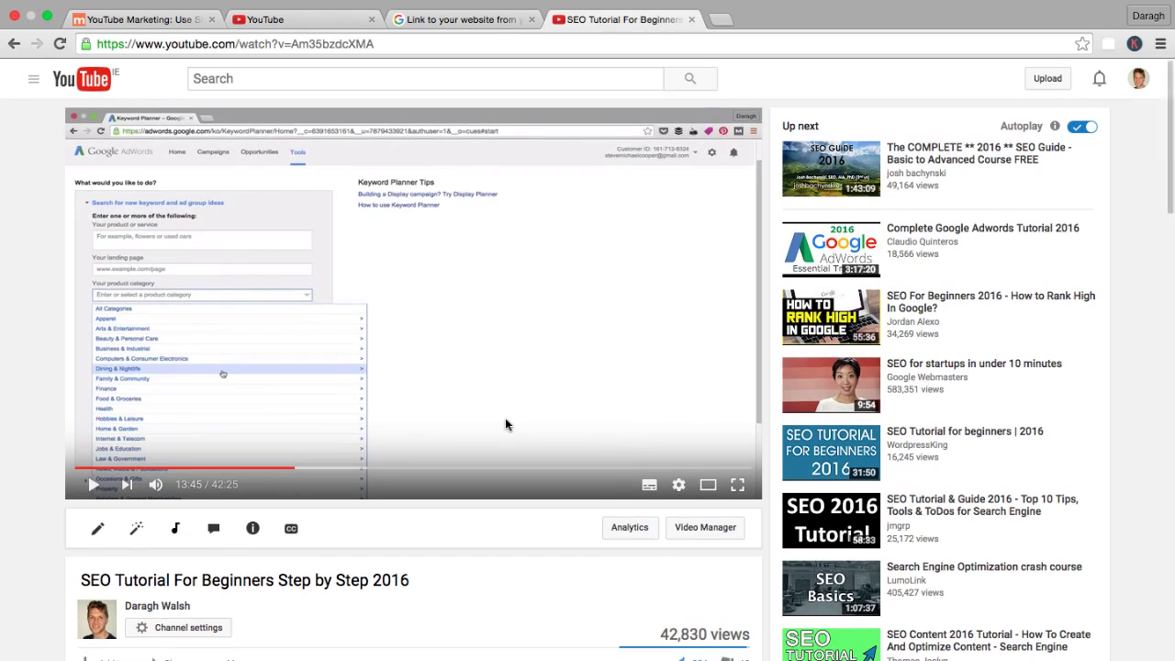
Remove the associated website in the advanced settings and add the completedigitalmarketingcourse website address again.
left_click(331, 19)
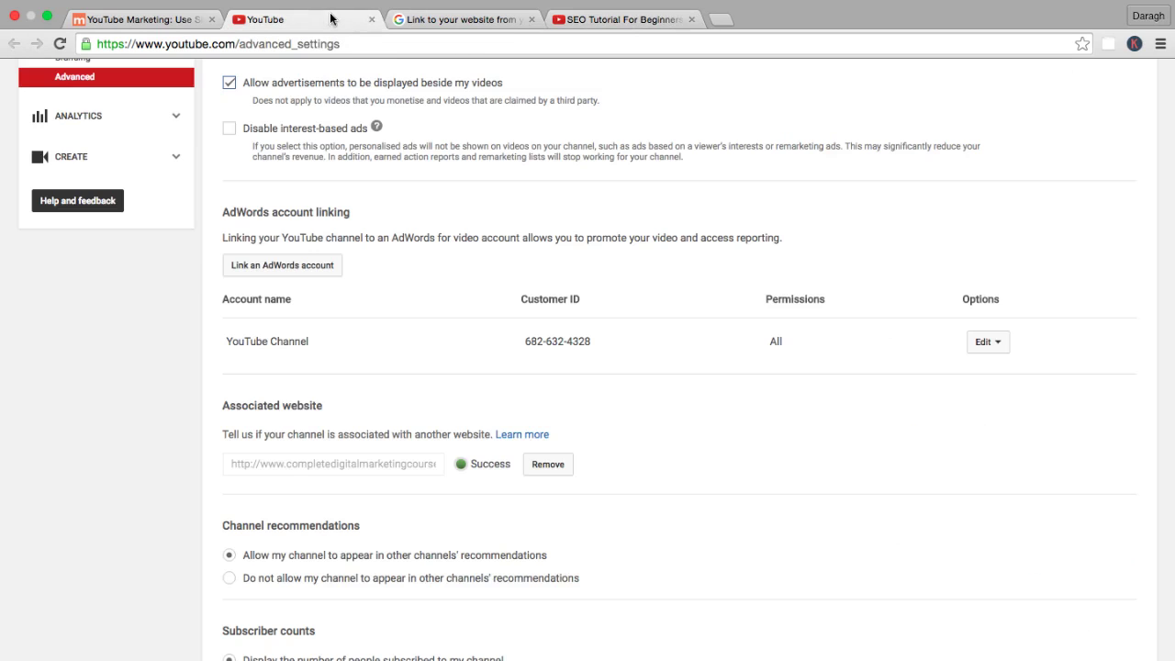
left_click(546, 466)
left_click(380, 465)
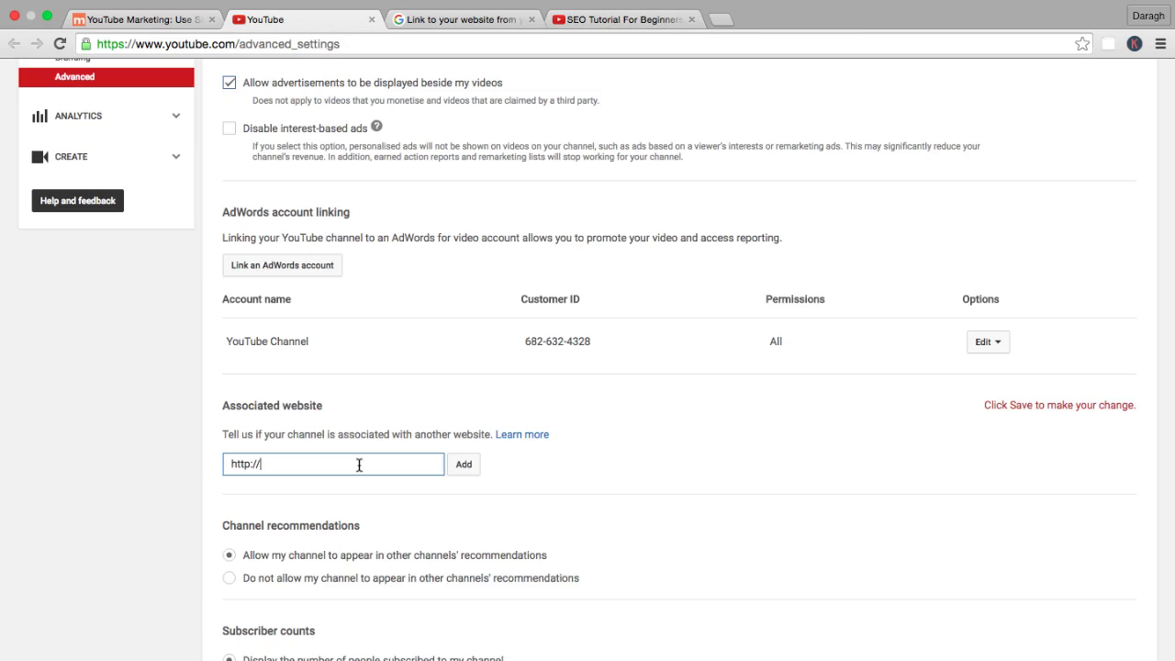
type("ww")
left_click(347, 489)
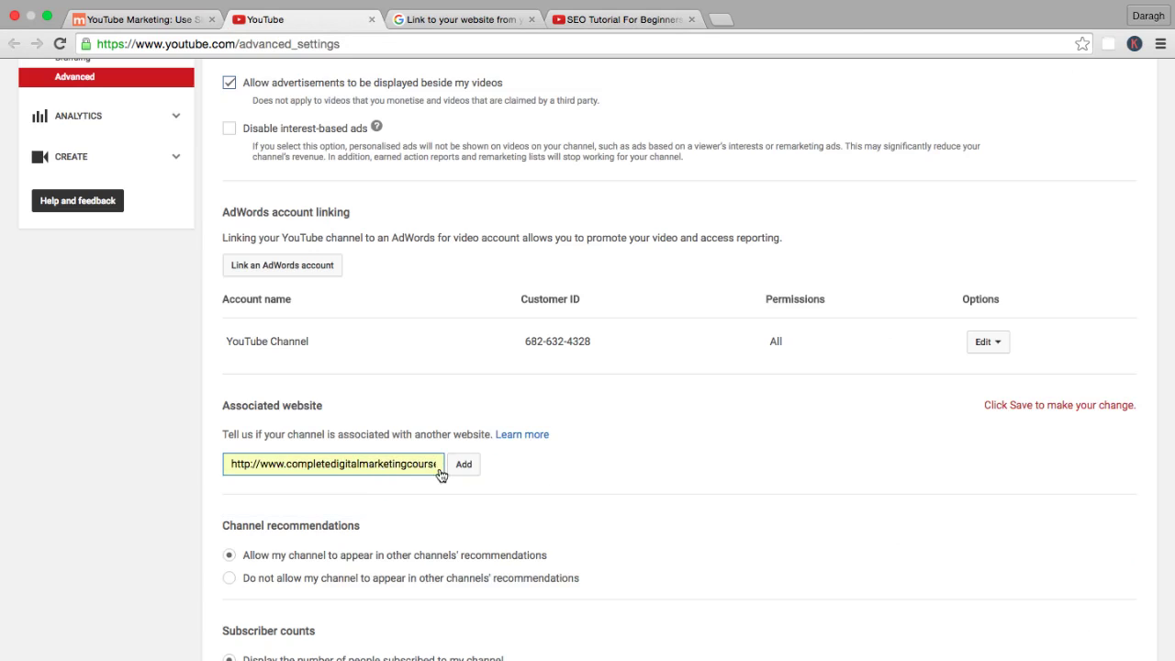
left_click(466, 466)
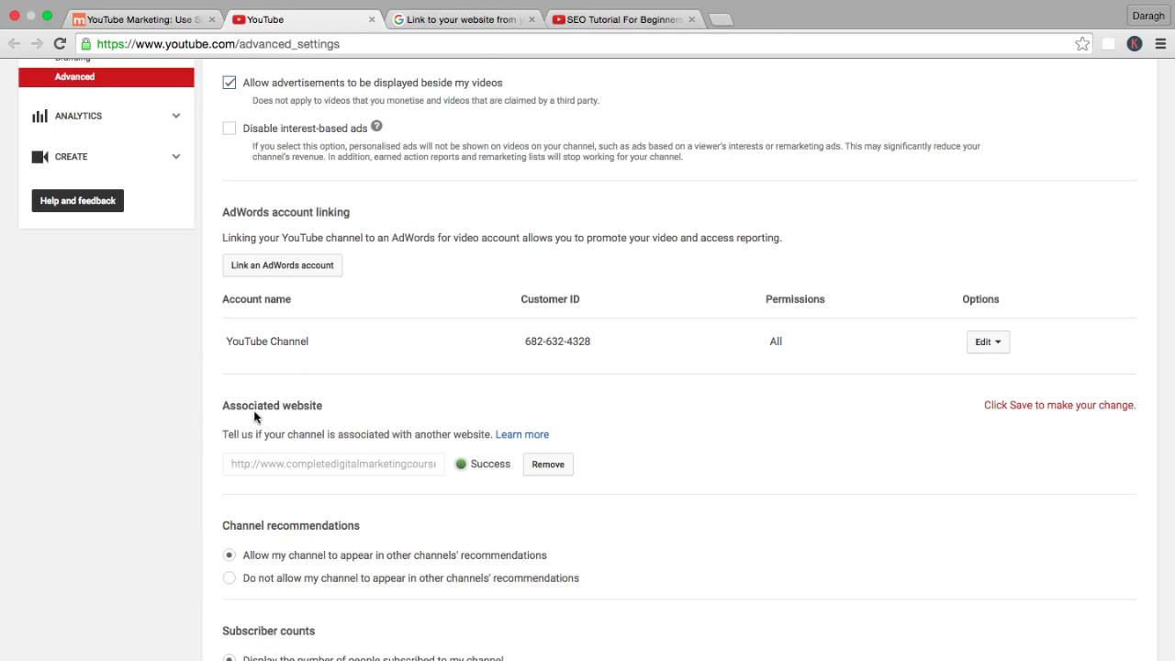
Review the help article's steps for setting up a link to an associated website, and return to the advanced settings.
left_click(462, 23)
scroll(348, 244, "down", 5)
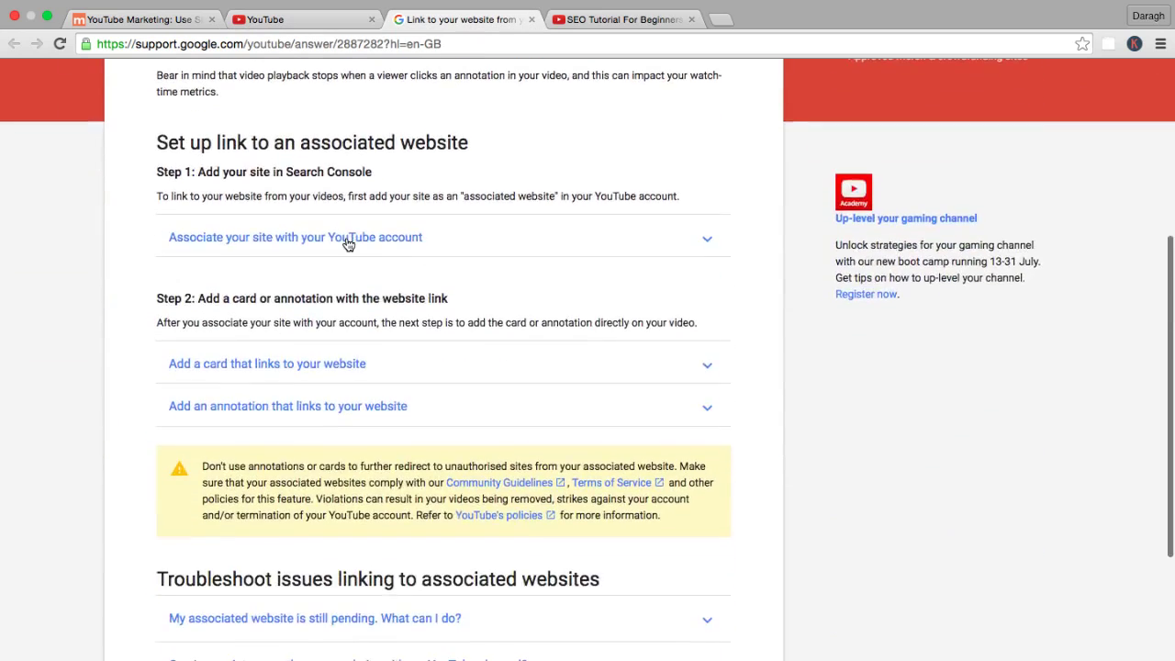
scroll(344, 243, "down", 2)
left_click(346, 19)
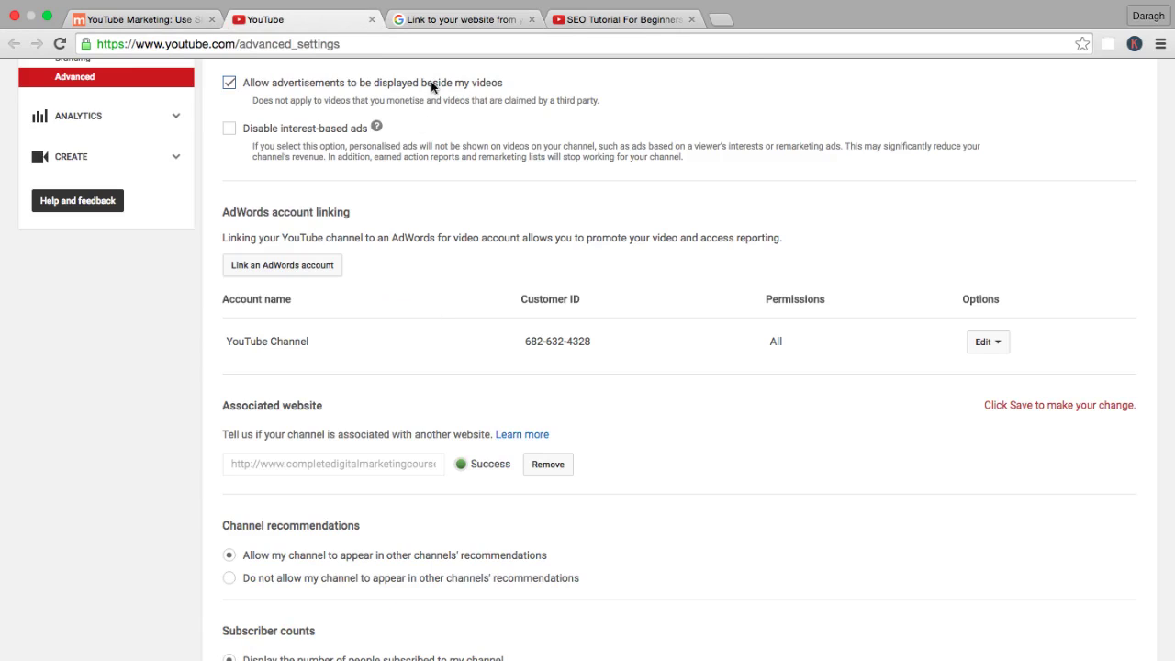
Return to the course notes, clear the highlight and review the Essentials and Optional account set-up lists.
left_click(168, 18)
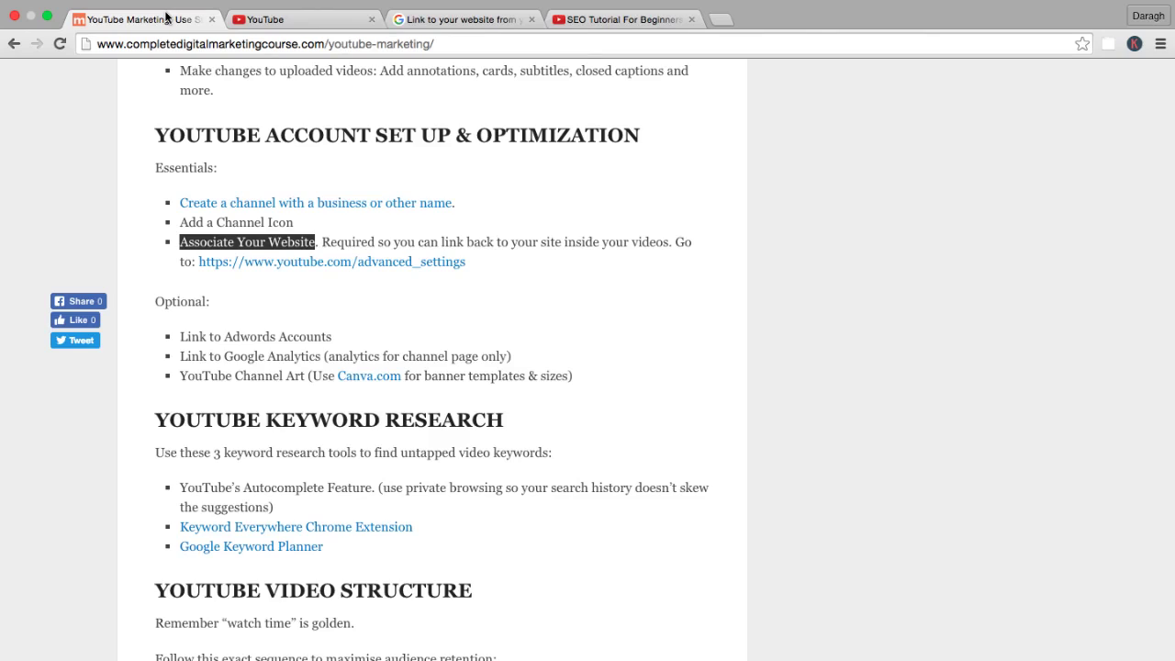
left_click(142, 290)
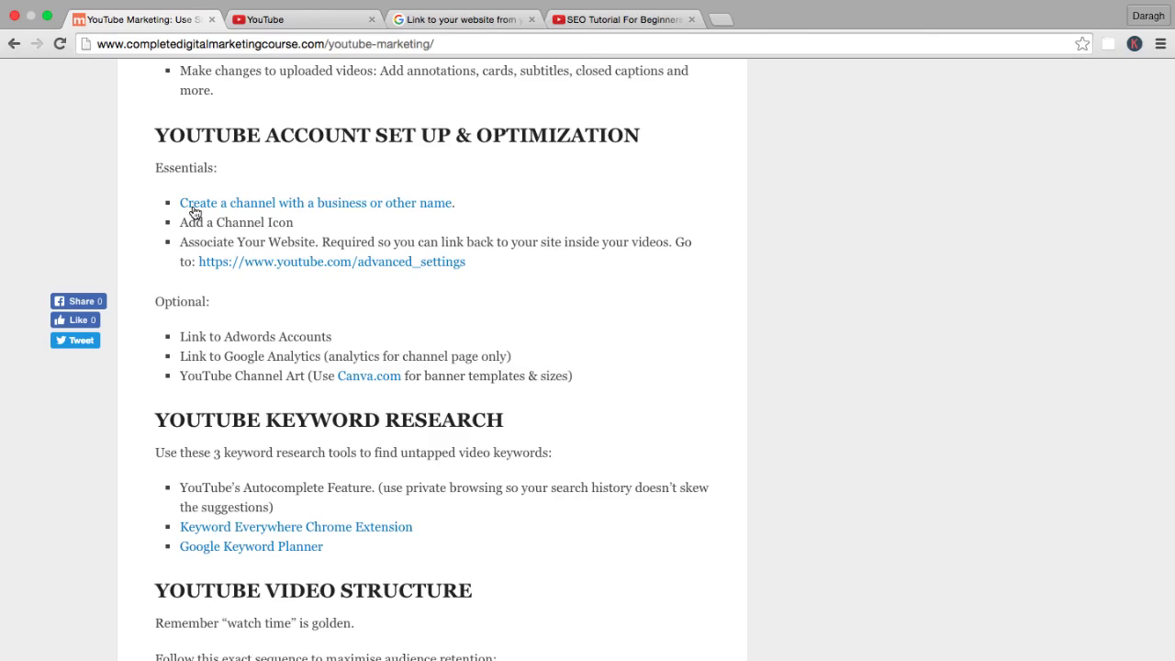
left_click_drag(195, 213, 271, 218)
left_click(281, 215)
scroll(239, 237, "down", 3)
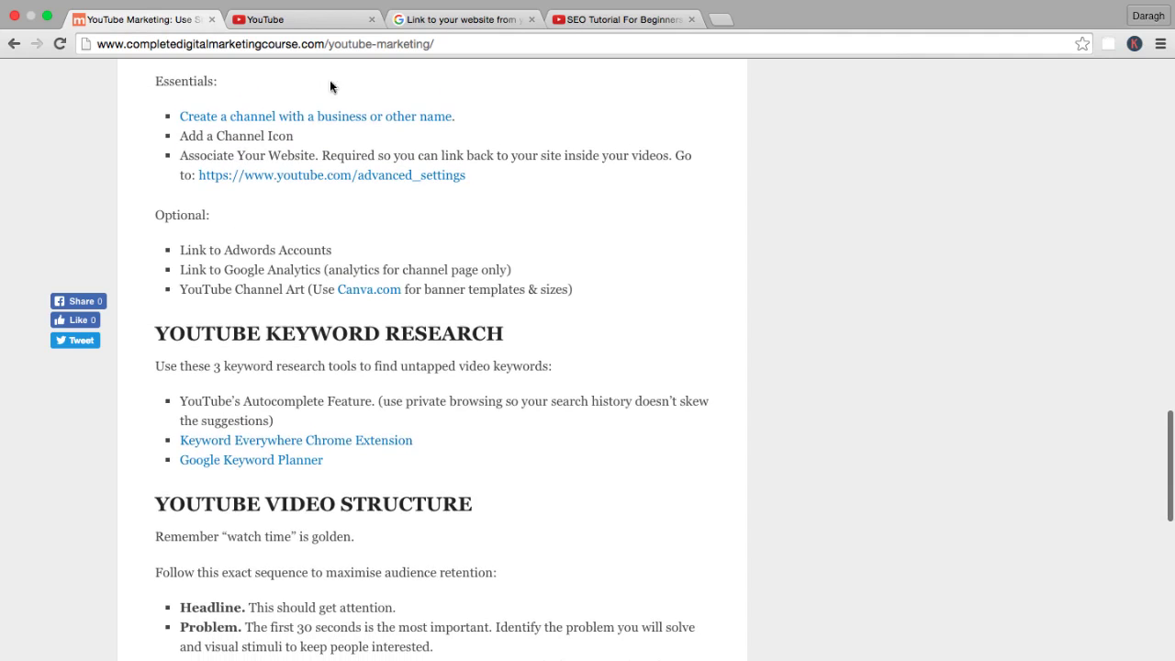
Examine the AdWords account linking section in the channel's advanced settings.
left_click(336, 26)
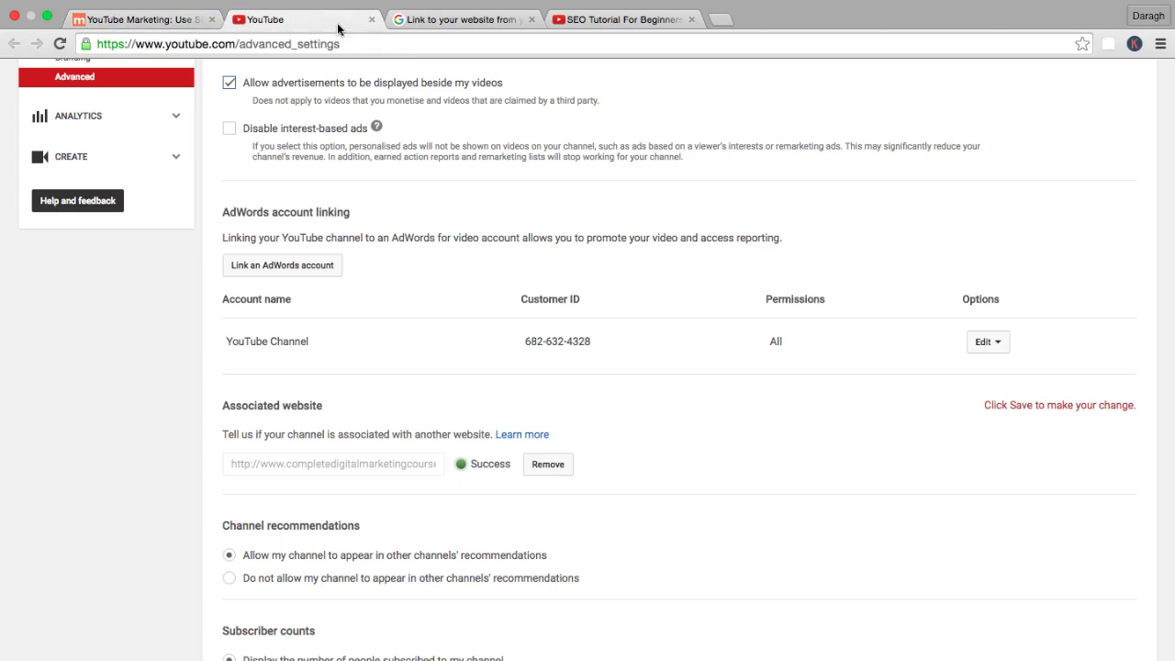
scroll(416, 173, "up", 5)
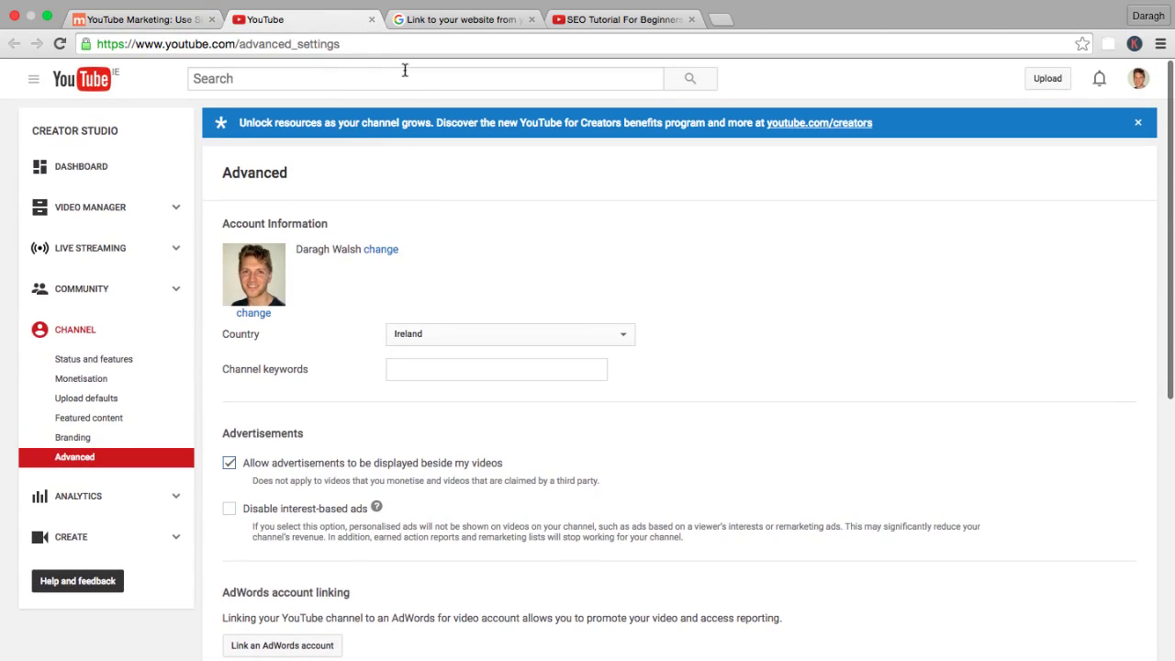
scroll(402, 123, "down", 10)
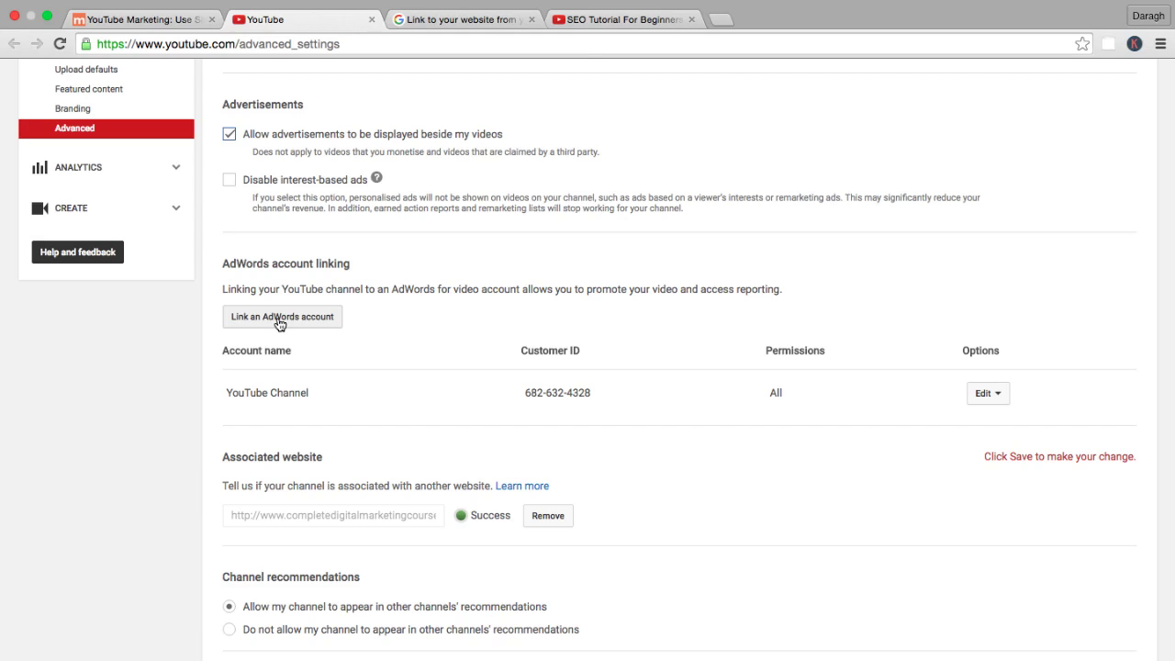
scroll(280, 323, "down", 5)
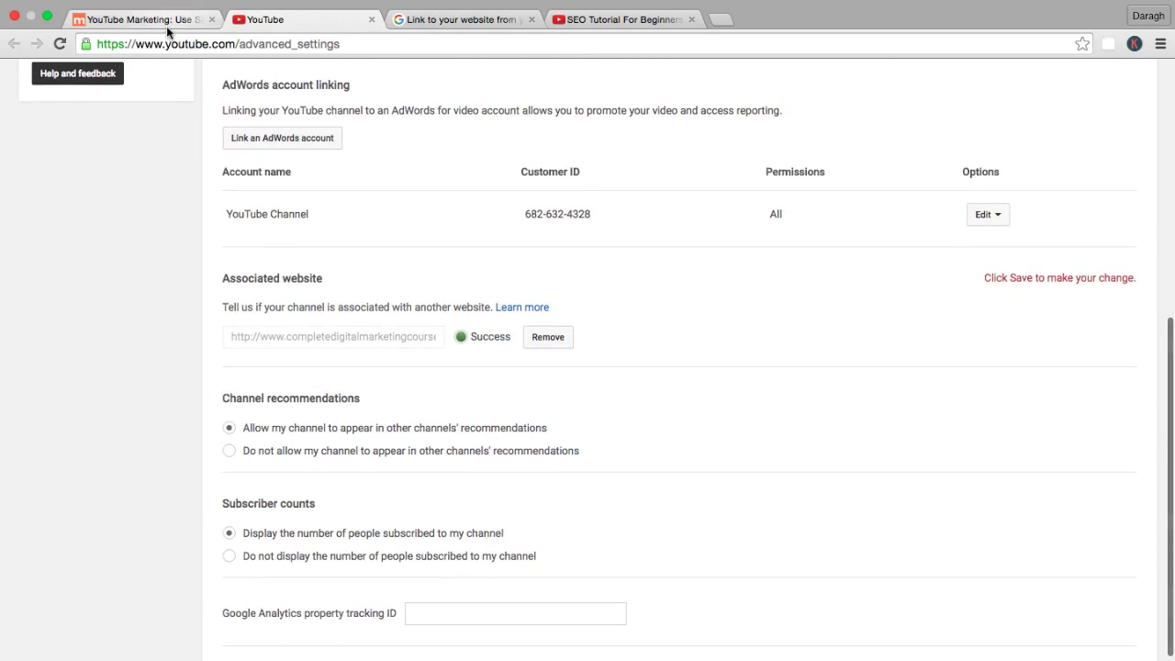
Check the optional items in the course notes and locate the Google Analytics property tracking ID field in the advanced settings.
left_click(166, 26)
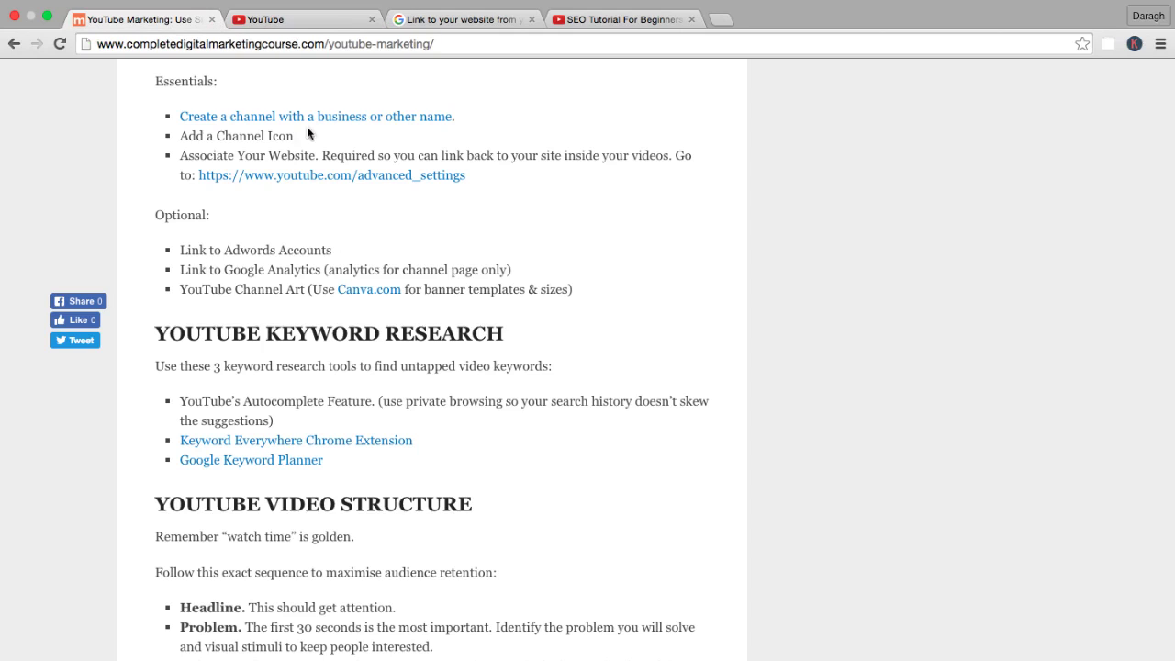
left_click(307, 23)
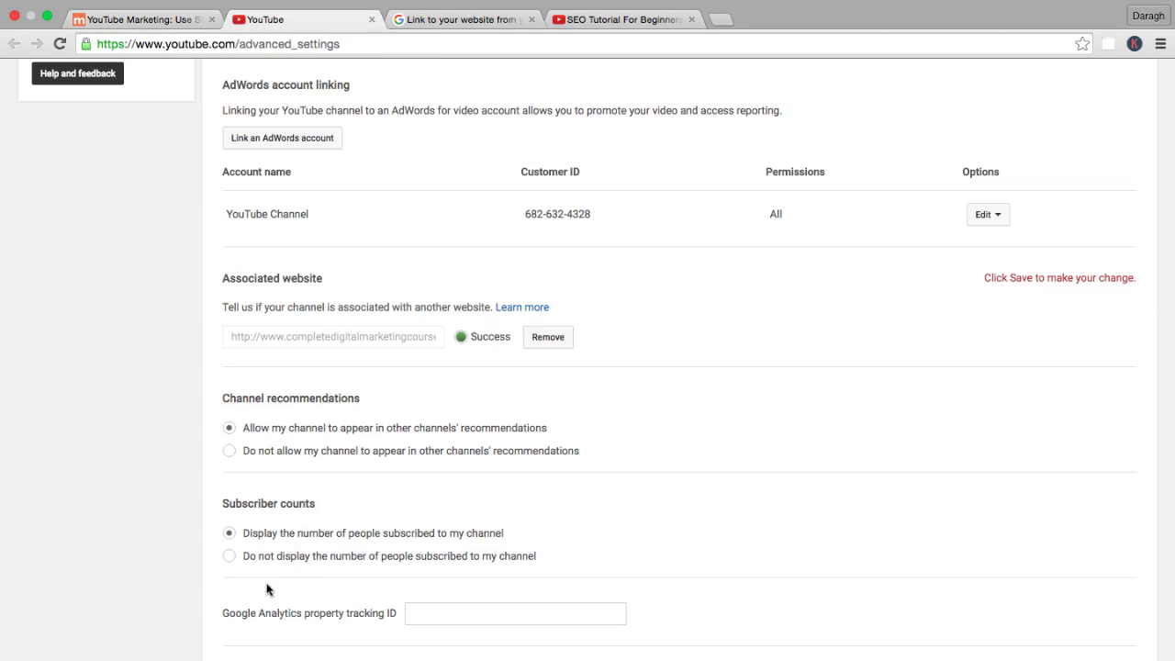
left_click_drag(401, 613, 224, 613)
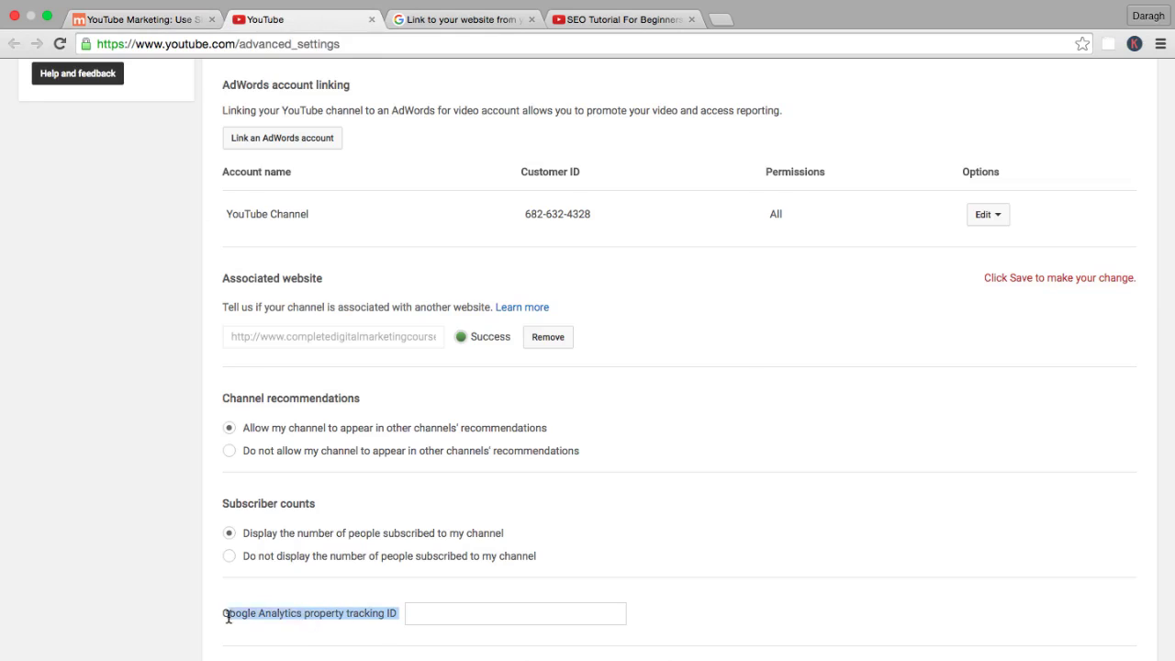
left_click(221, 617)
triple_click(221, 613)
left_click(471, 615)
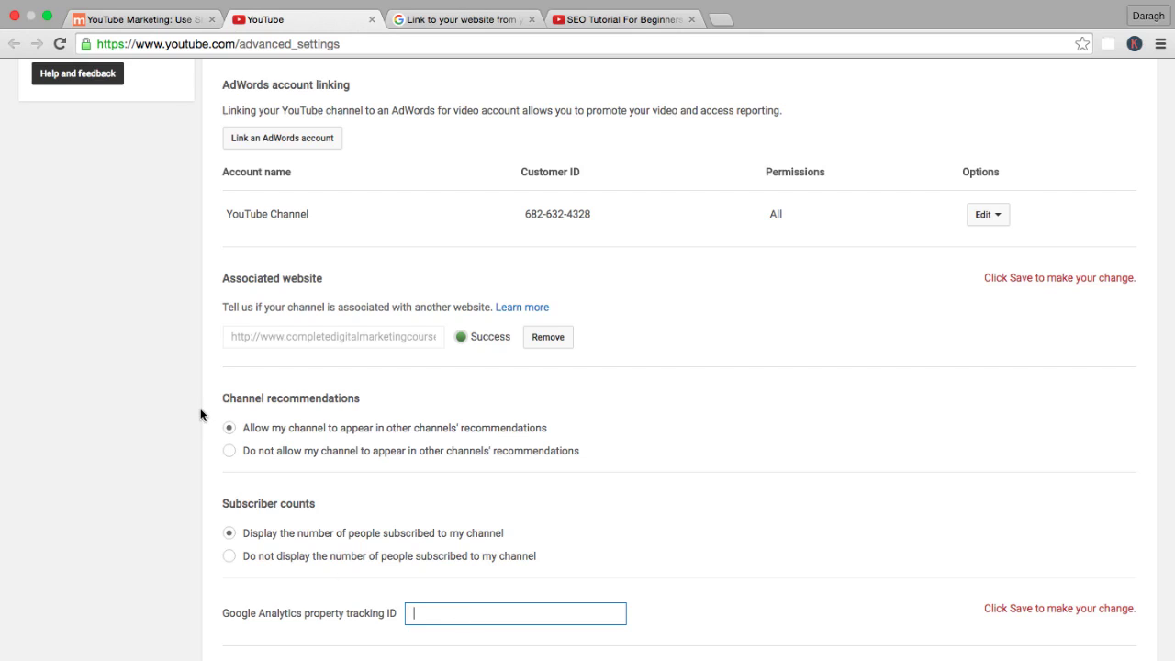
View the channel's Analytics overview in Creator Studio and return to the advanced settings.
scroll(200, 415, "up", 1)
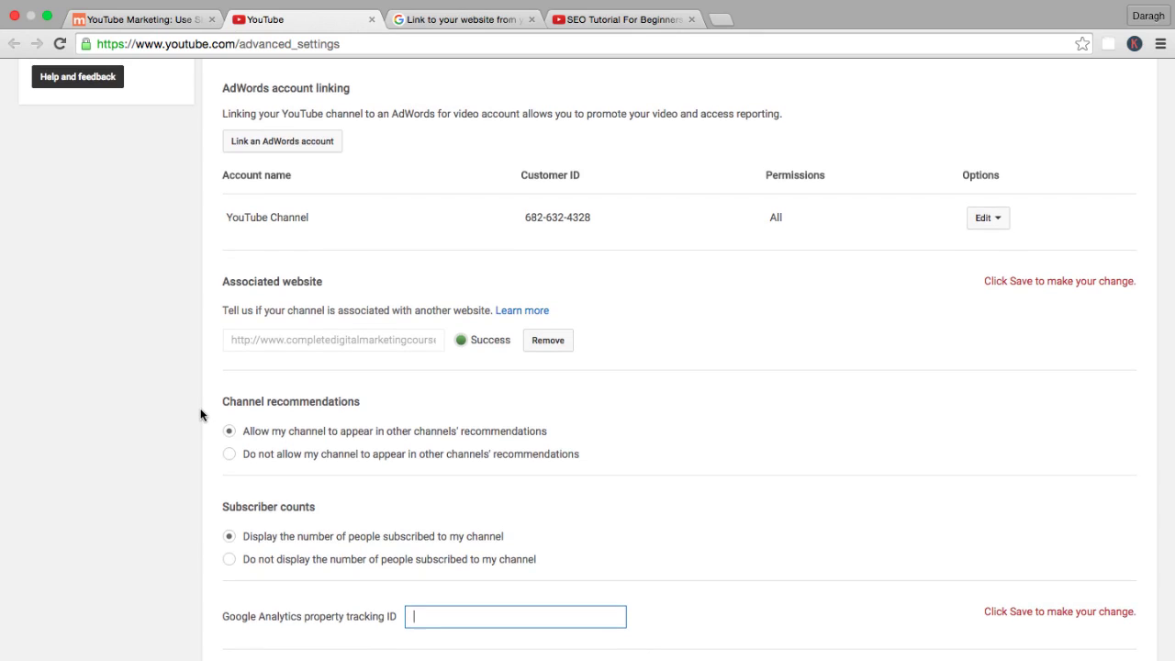
scroll(201, 415, "up", 6)
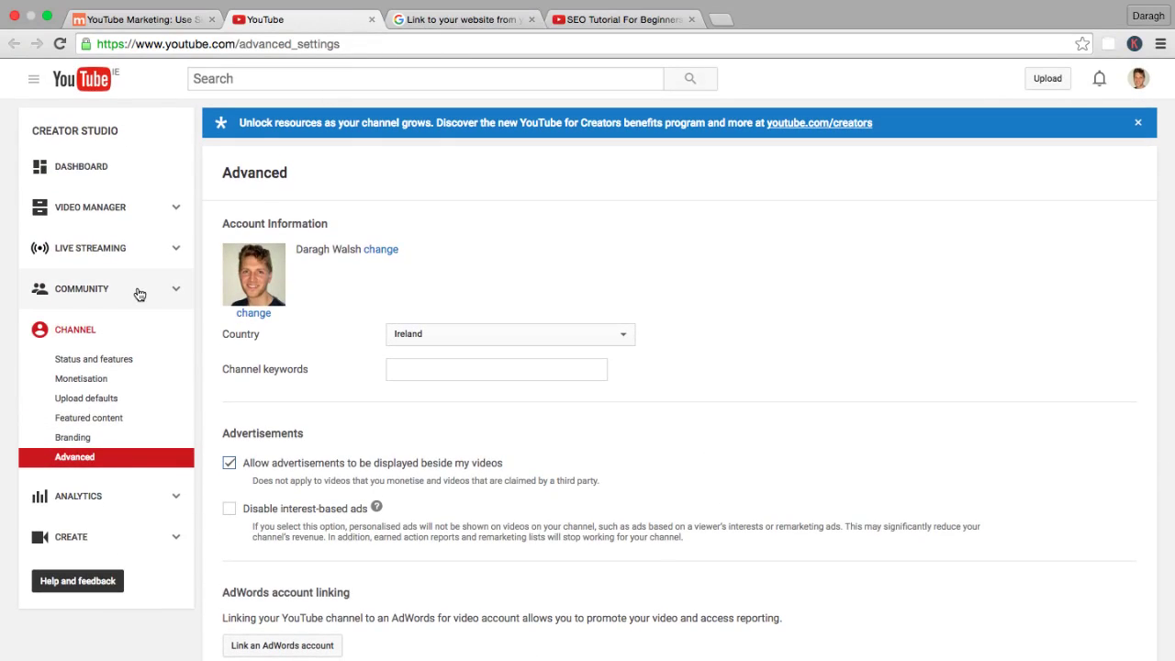
left_click(92, 502)
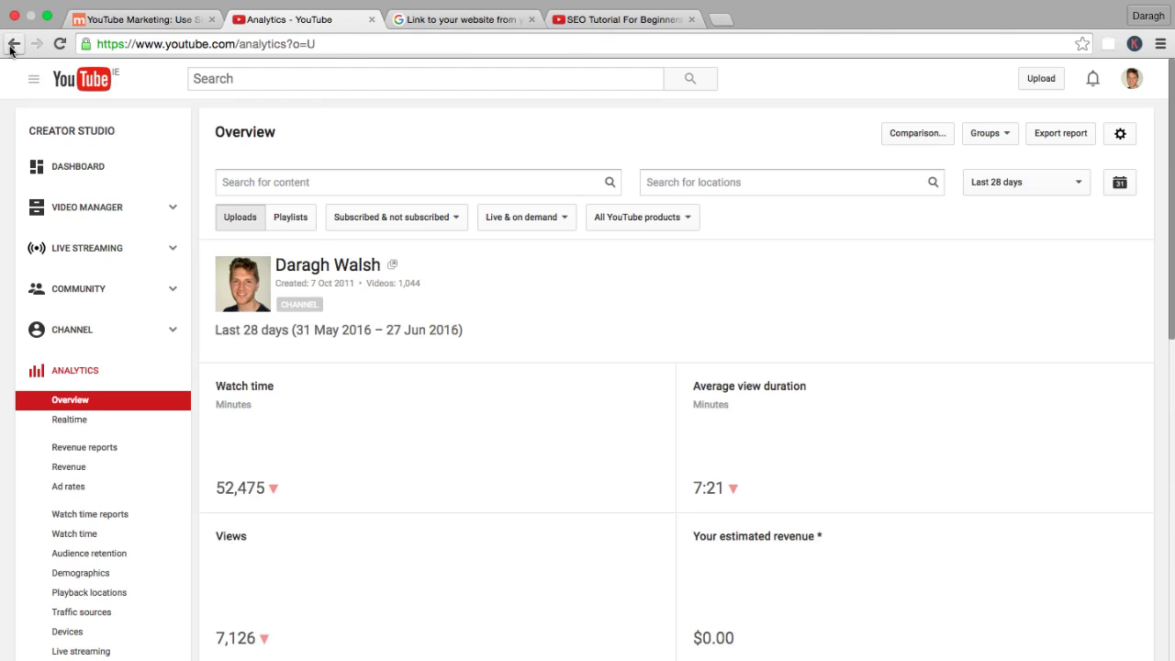
left_click(13, 46)
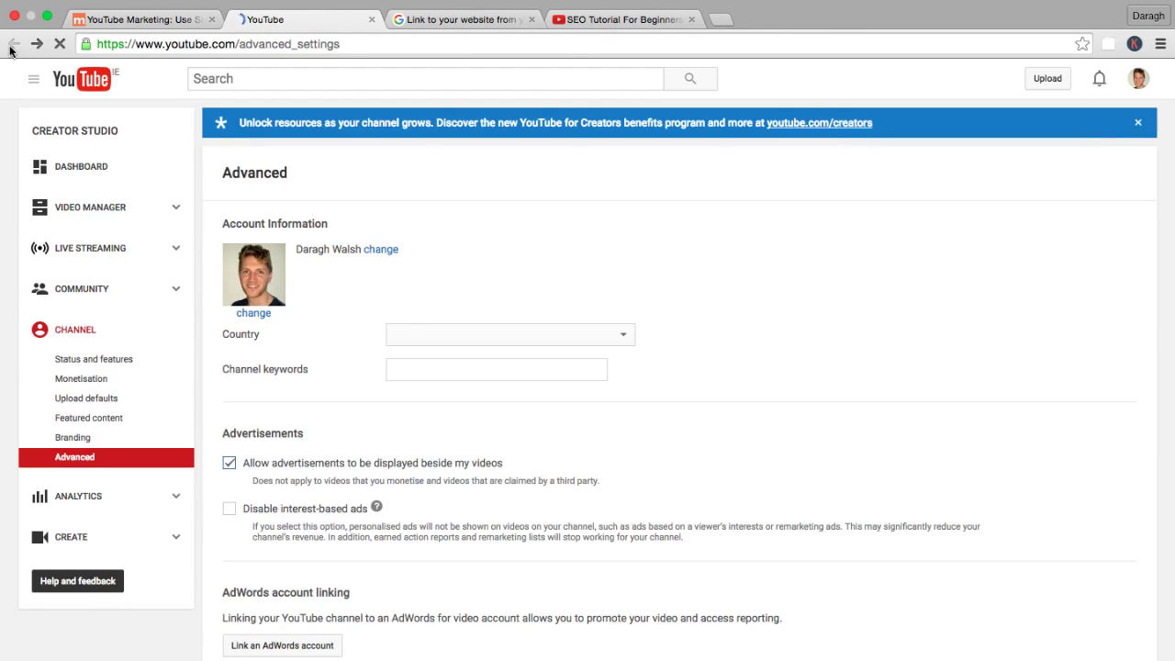
scroll(418, 238, "down", 5)
scroll(417, 243, "down", 2)
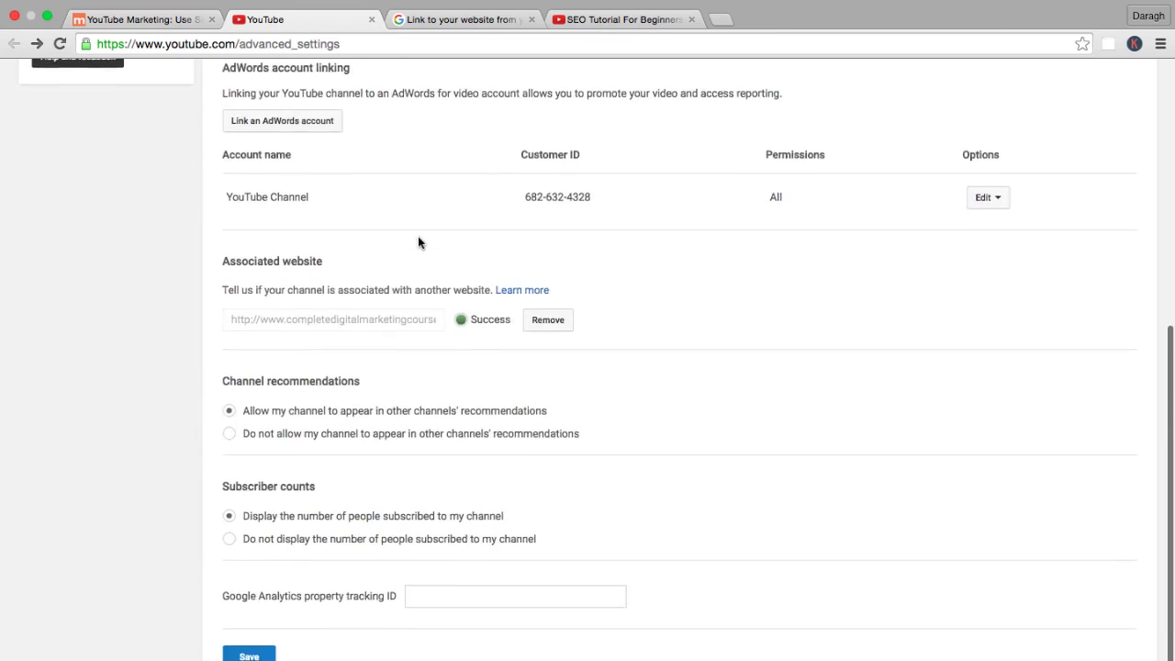
scroll(418, 242, "up", 8)
scroll(366, 136, "up", 2)
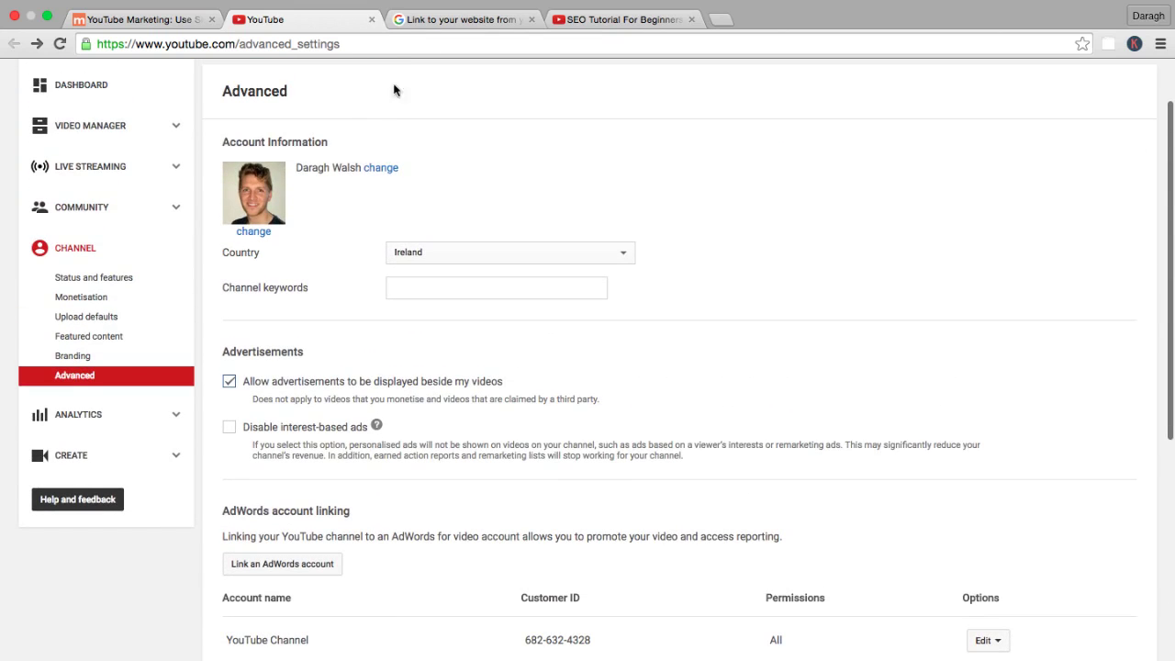
Close the website-linking help article and open the channel page from the SEO Tutorial For Beginners video.
left_click(531, 19)
left_click(476, 23)
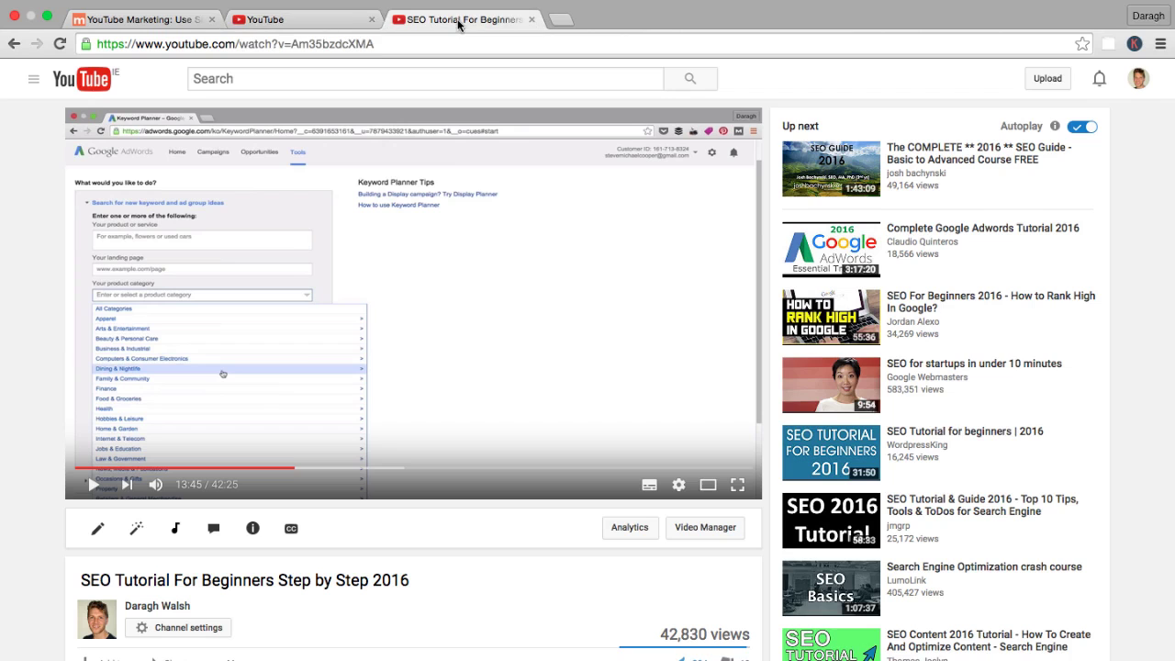
scroll(257, 418, "down", 2)
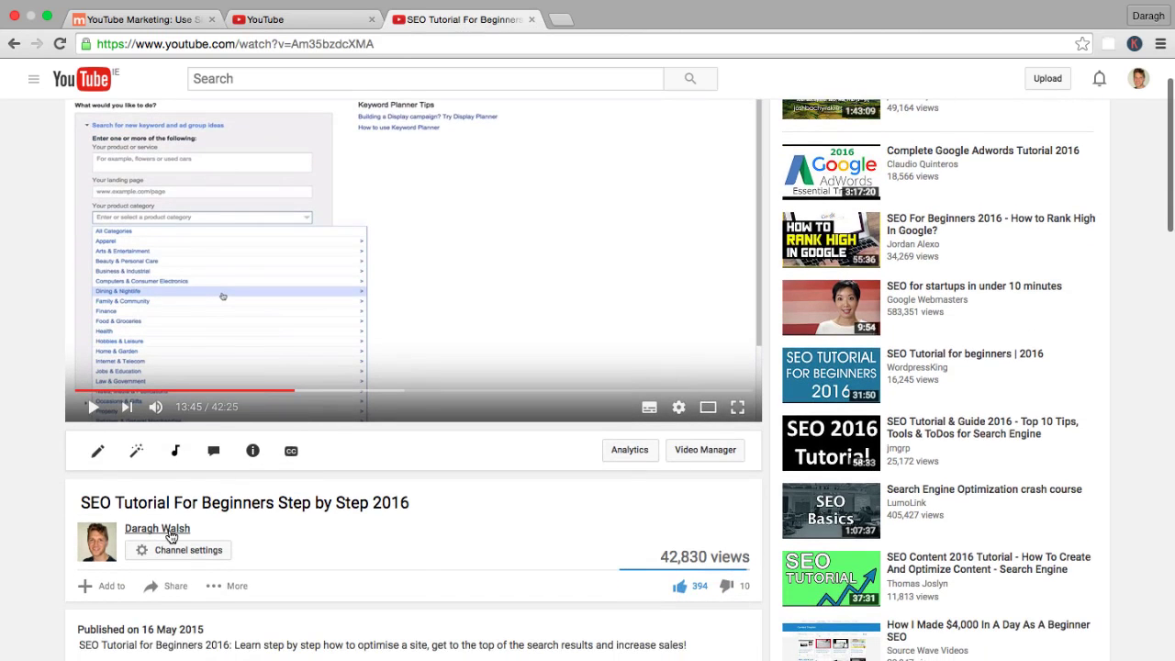
left_click(168, 530)
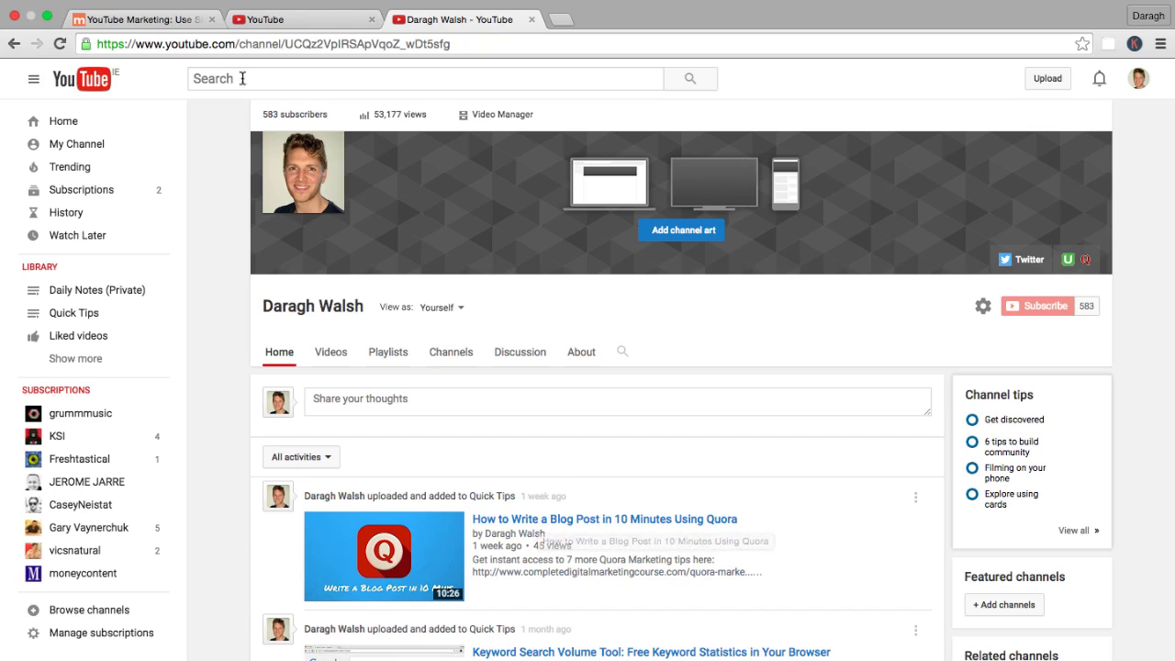
Highlight the Link to Google Analytics item and its channel-page note, followed by YouTube Channel Art, in the course notes.
left_click(135, 20)
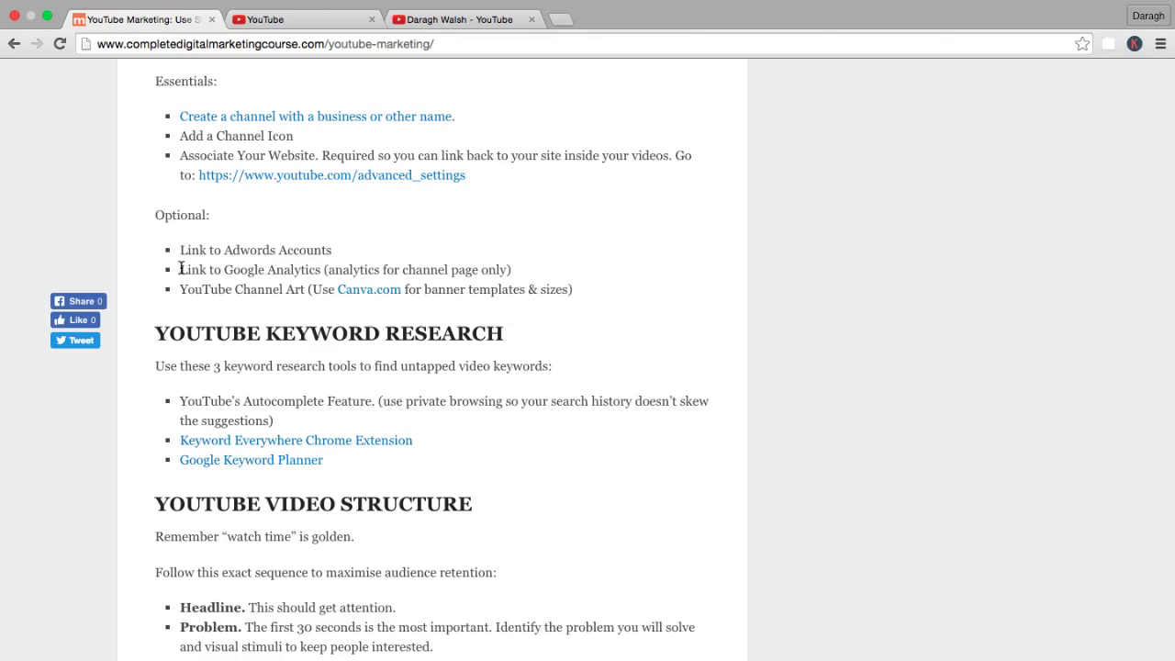
left_click_drag(180, 269, 323, 272)
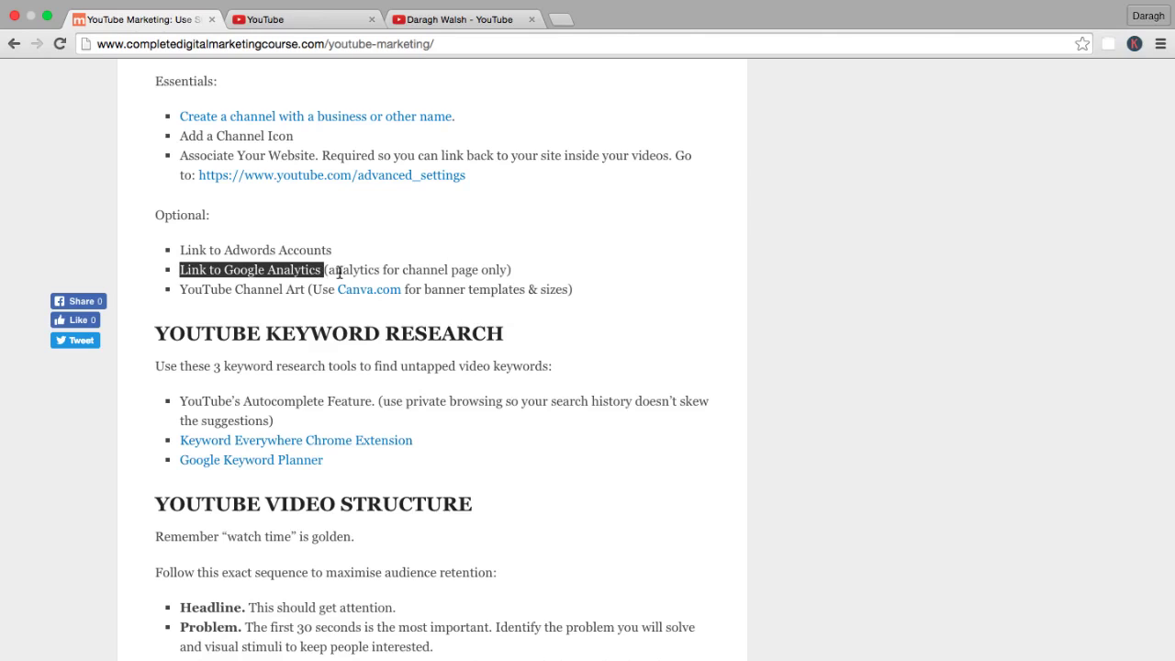
left_click_drag(402, 270, 527, 275)
left_click(527, 275)
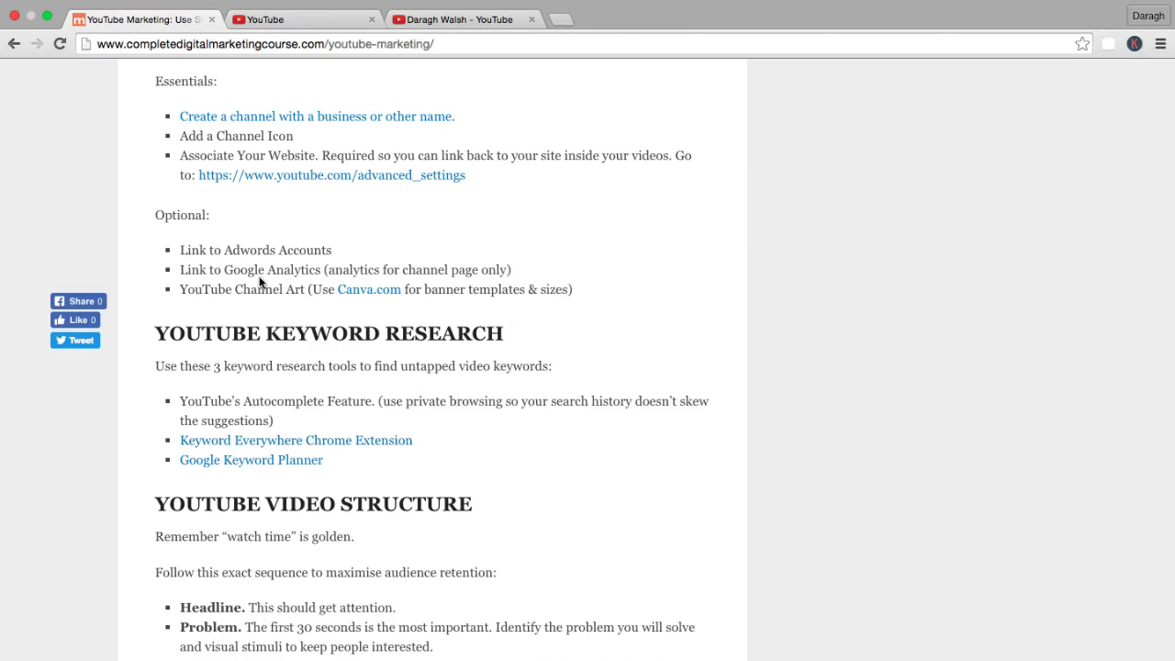
left_click_drag(180, 289, 306, 293)
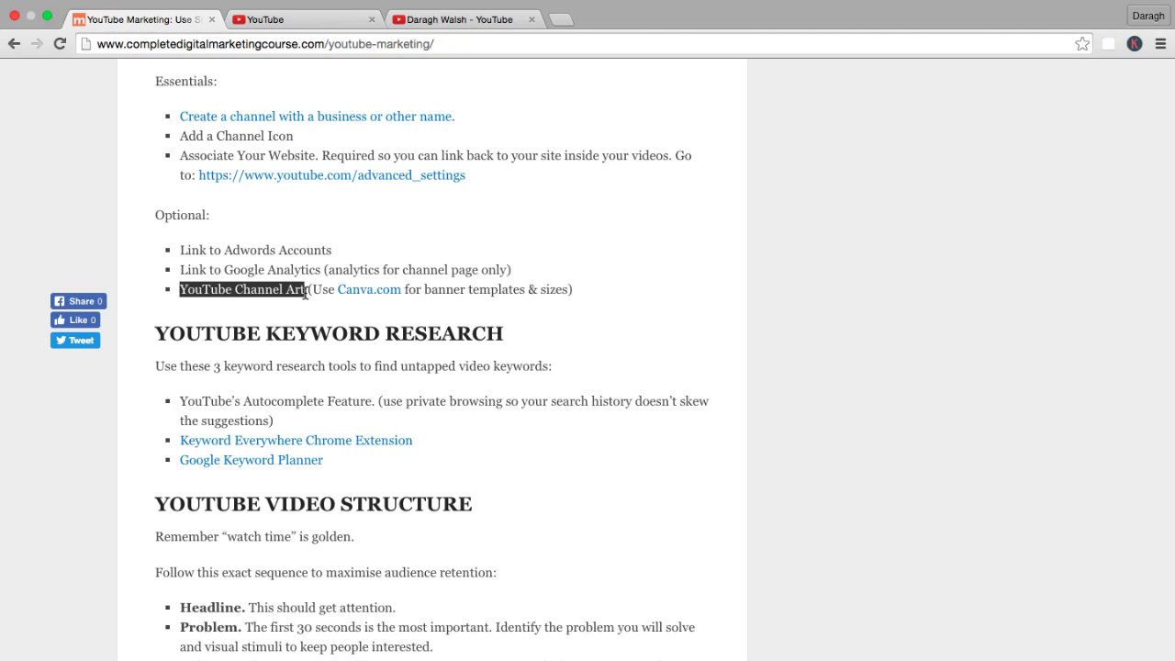
Return to the channel page and highlight the channel path of its web address.
left_click(451, 22)
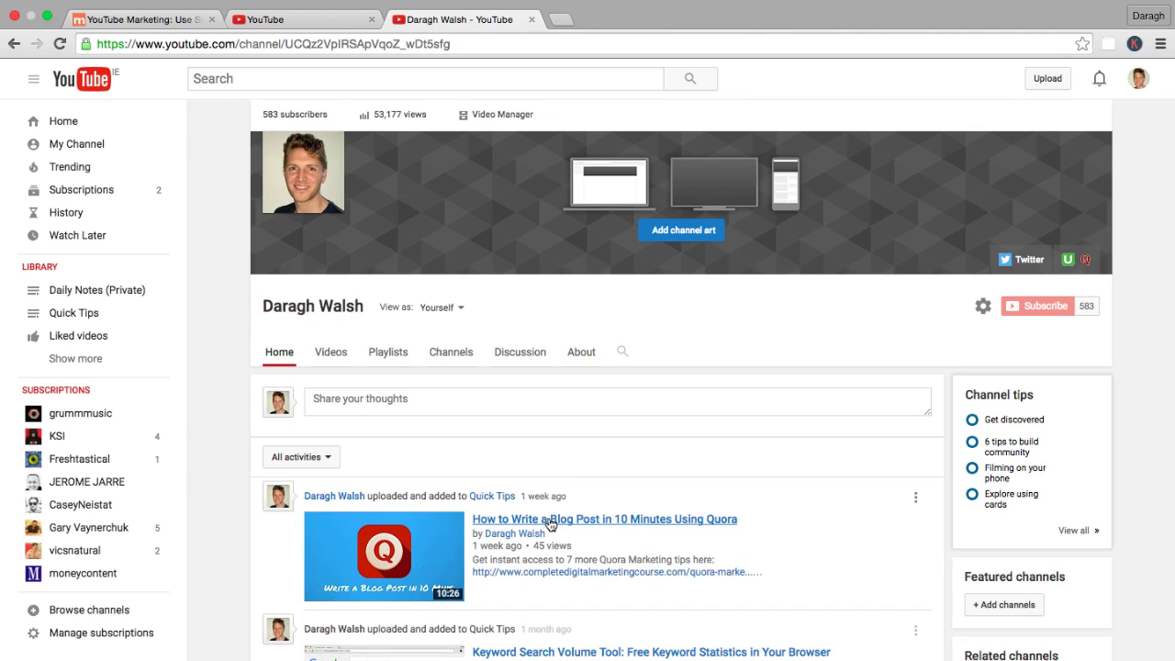
left_click(297, 44)
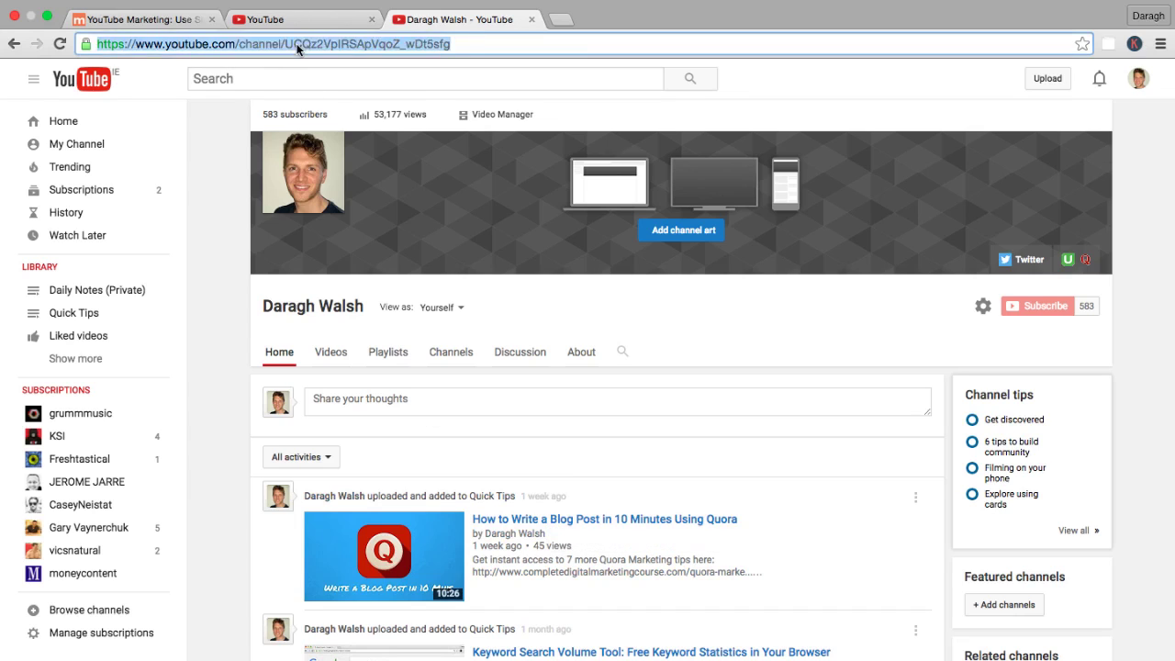
left_click(456, 43)
left_click_drag(456, 43, 237, 43)
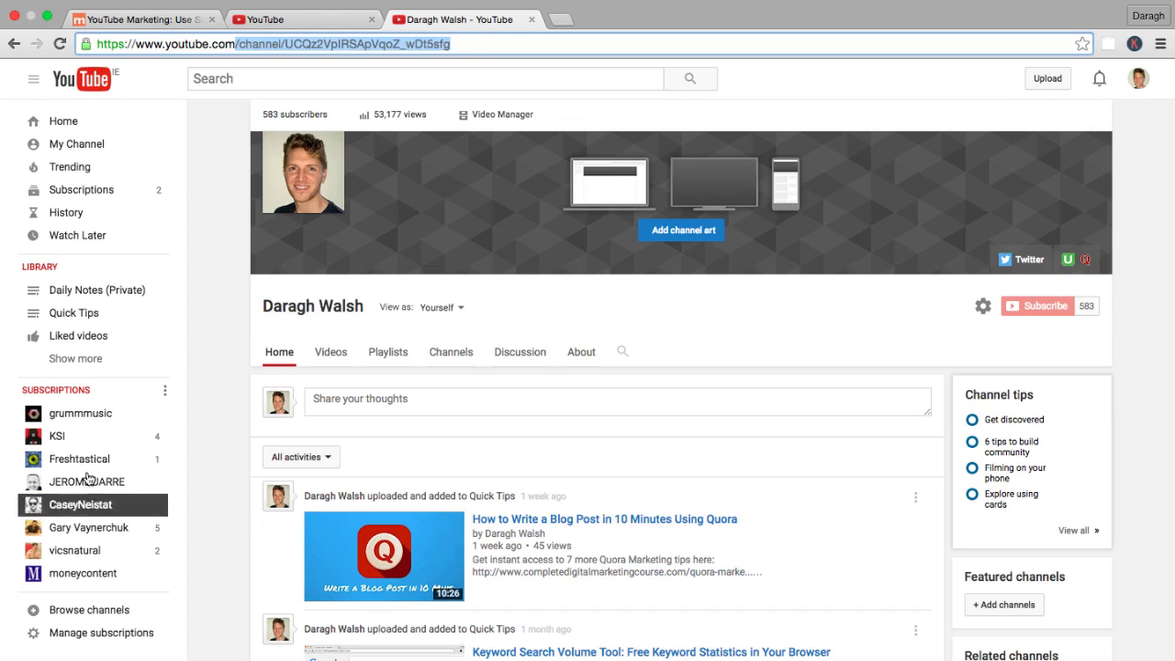
mouse_move(454, 162)
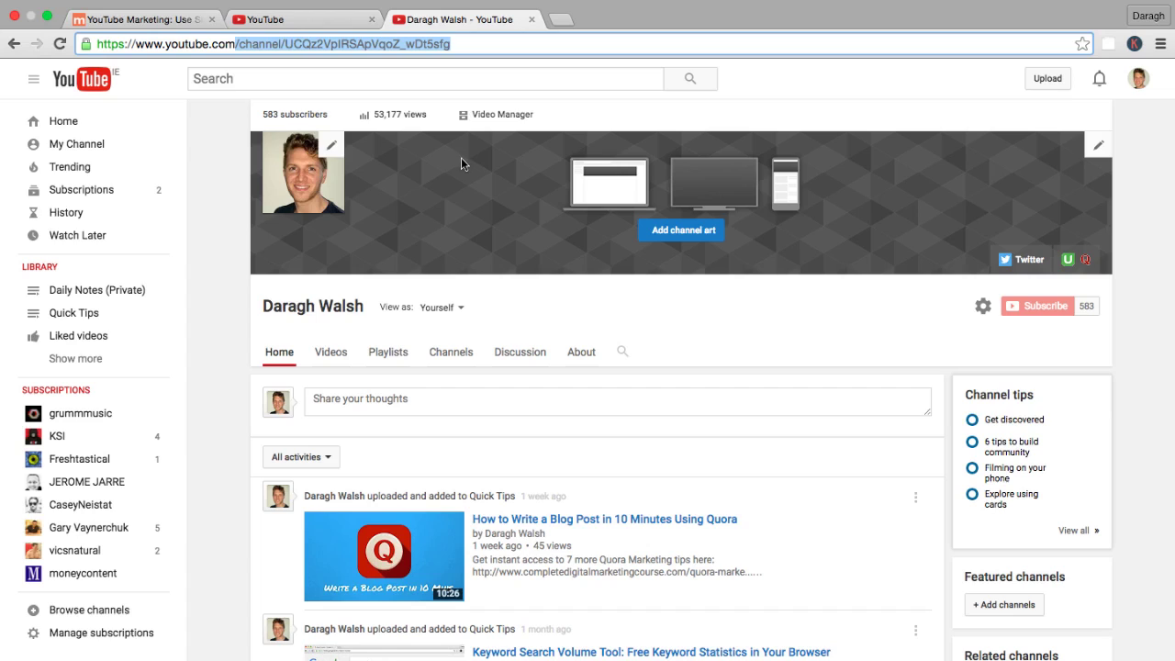
left_click(231, 206)
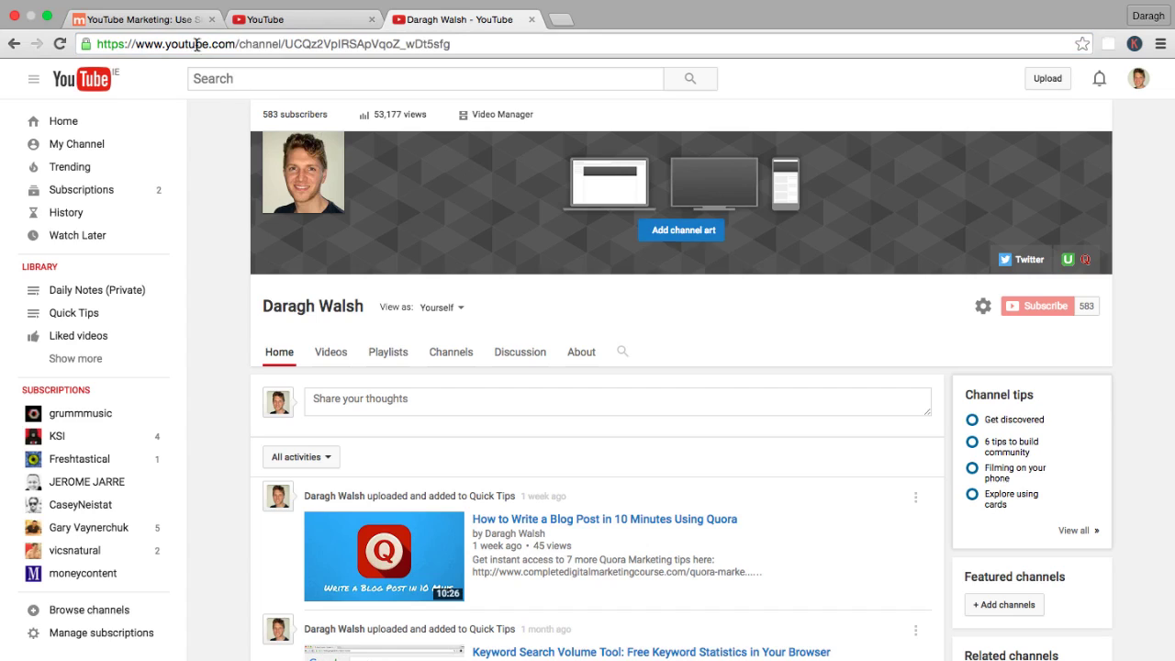
Open Canva from the YouTube Channel Art item in the course notes and create a new YouTube Channel Art design.
left_click(178, 23)
left_click(344, 309)
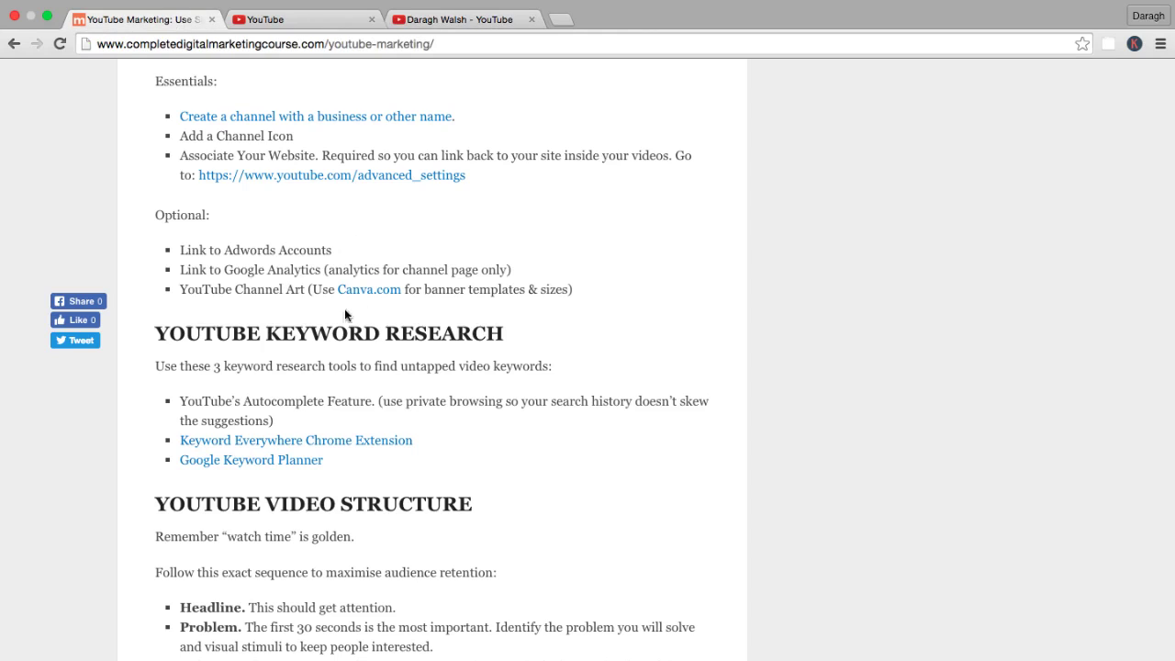
left_click(371, 292)
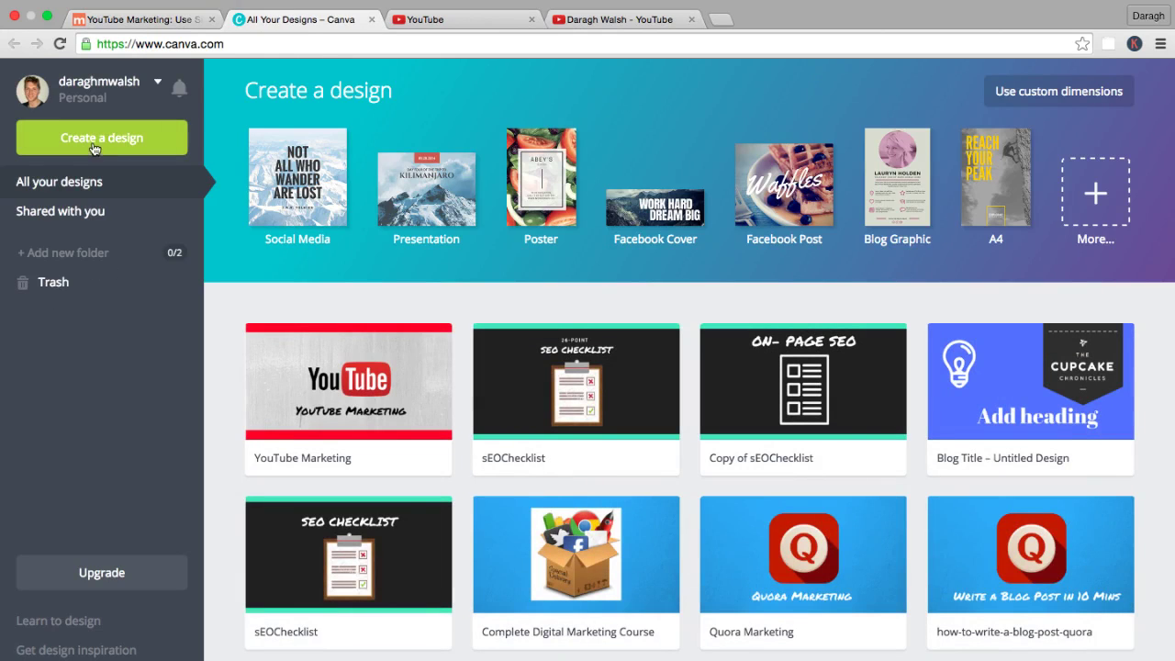
left_click(92, 140)
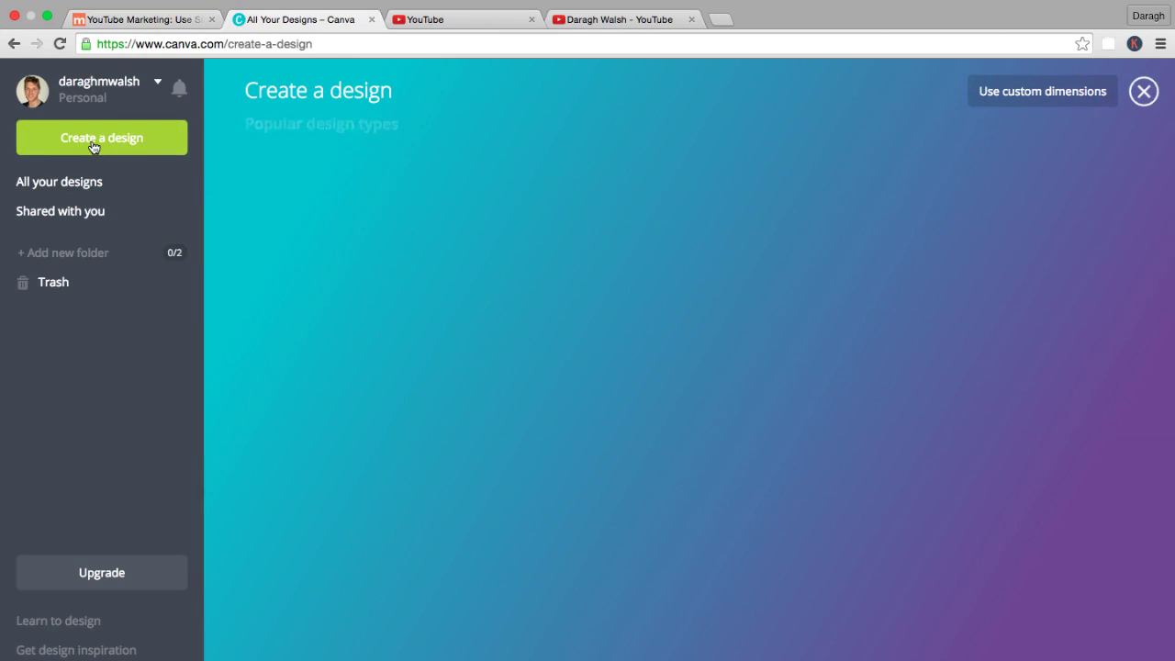
scroll(640, 255, "down", 8)
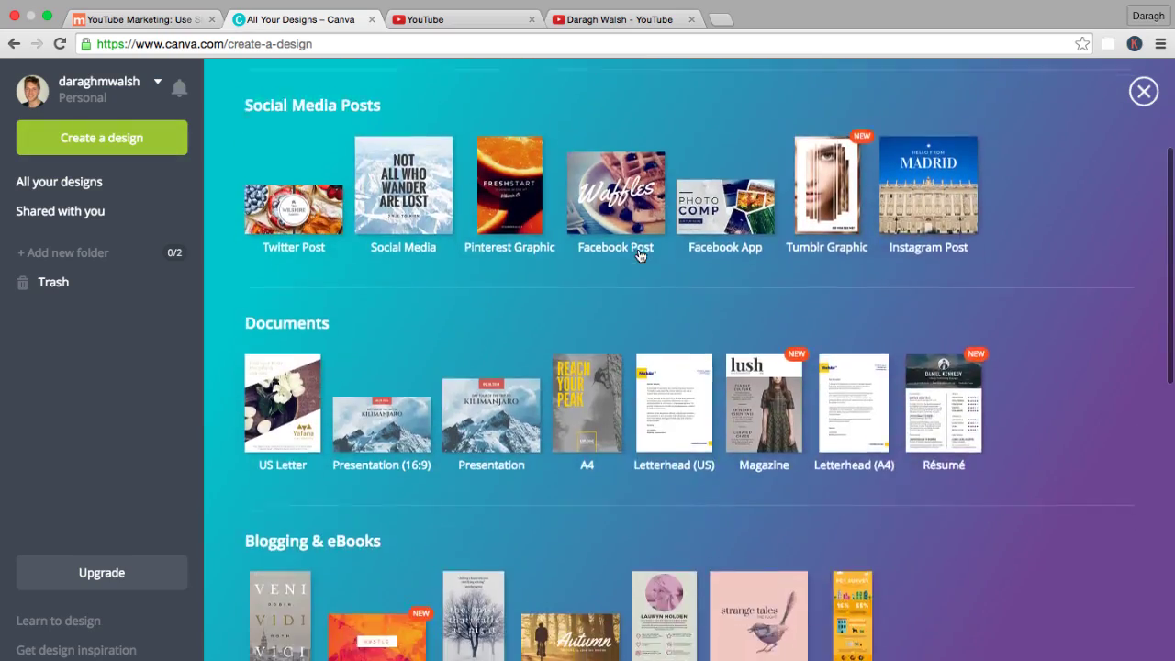
scroll(639, 256, "down", 5)
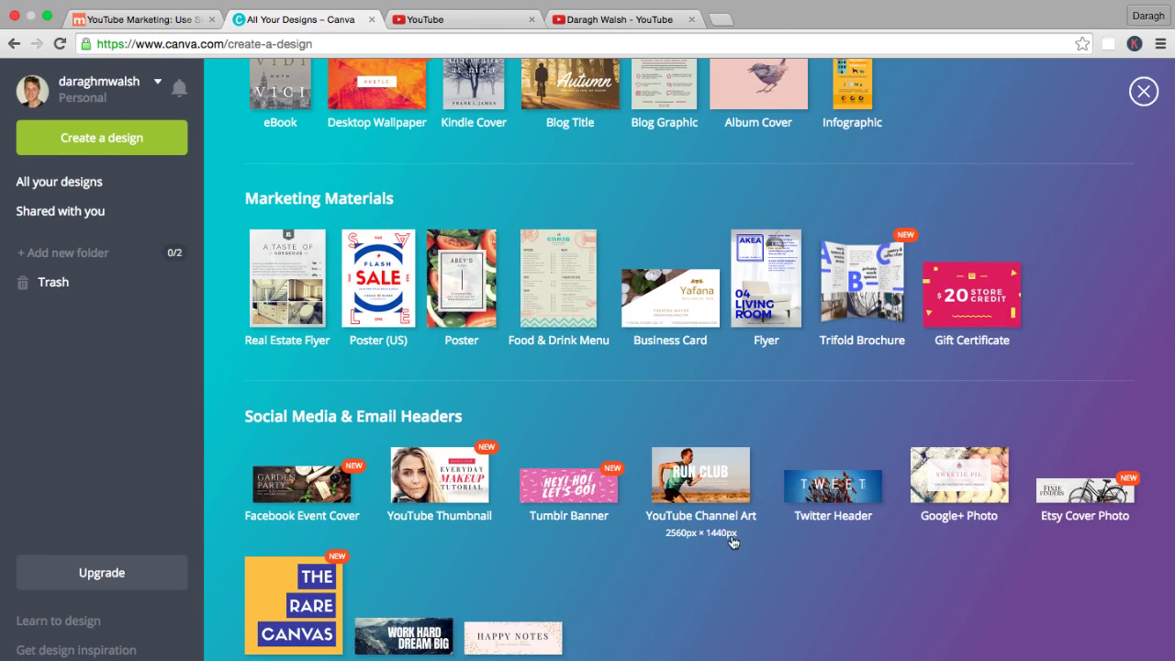
left_click(709, 491)
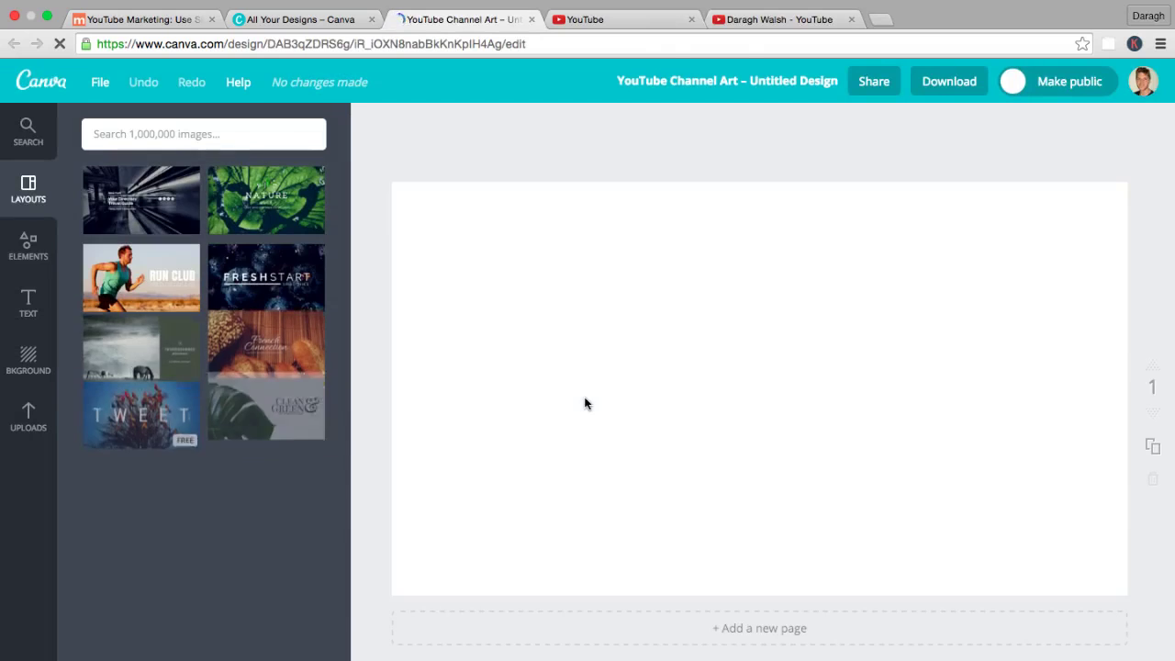
Apply the RUN CLUB layout to the blank channel art page.
left_click_drag(141, 275, 683, 349)
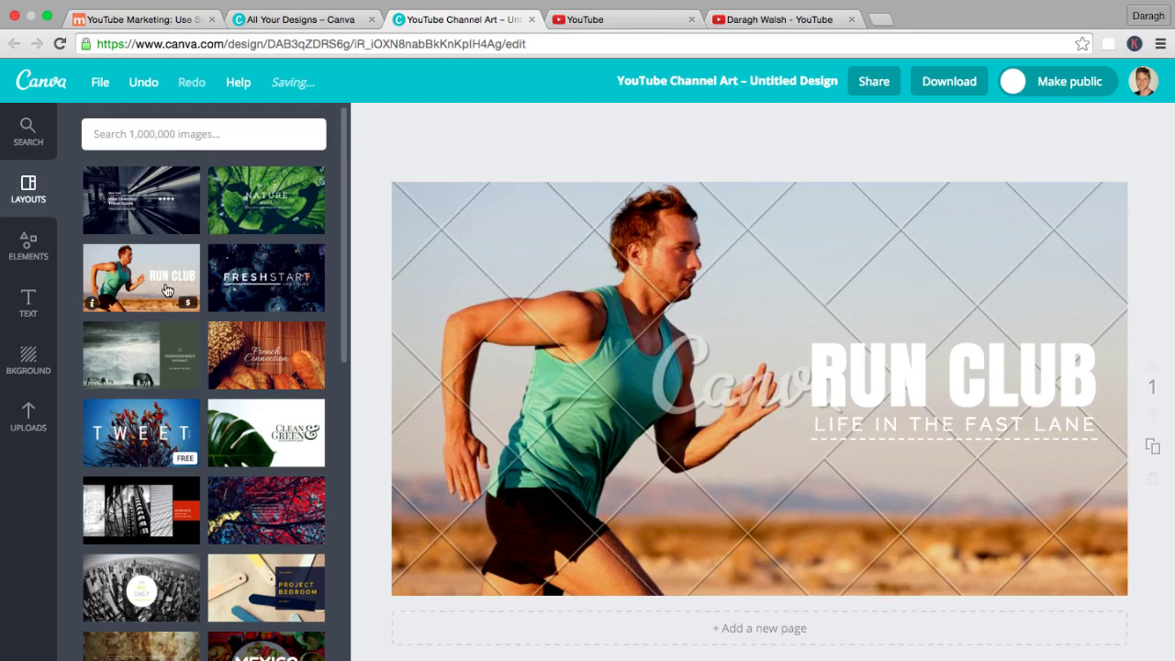
left_click(188, 307)
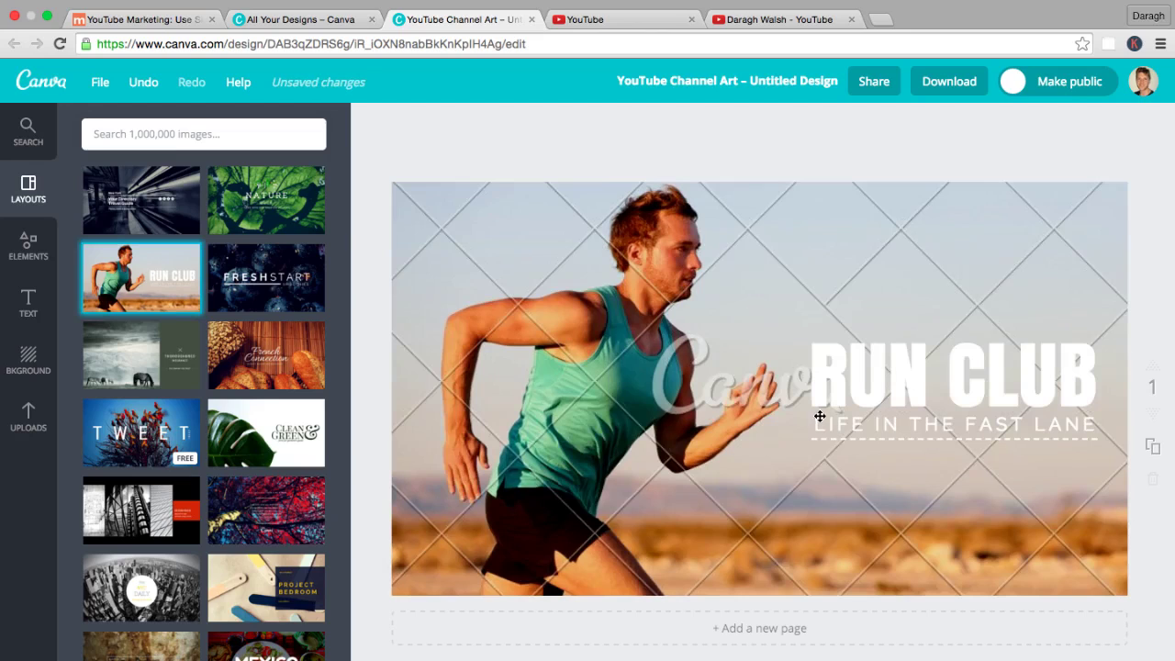
Replace the page's layout with the free TWEET layout and select its large heading text for editing.
scroll(307, 268, "down", 1)
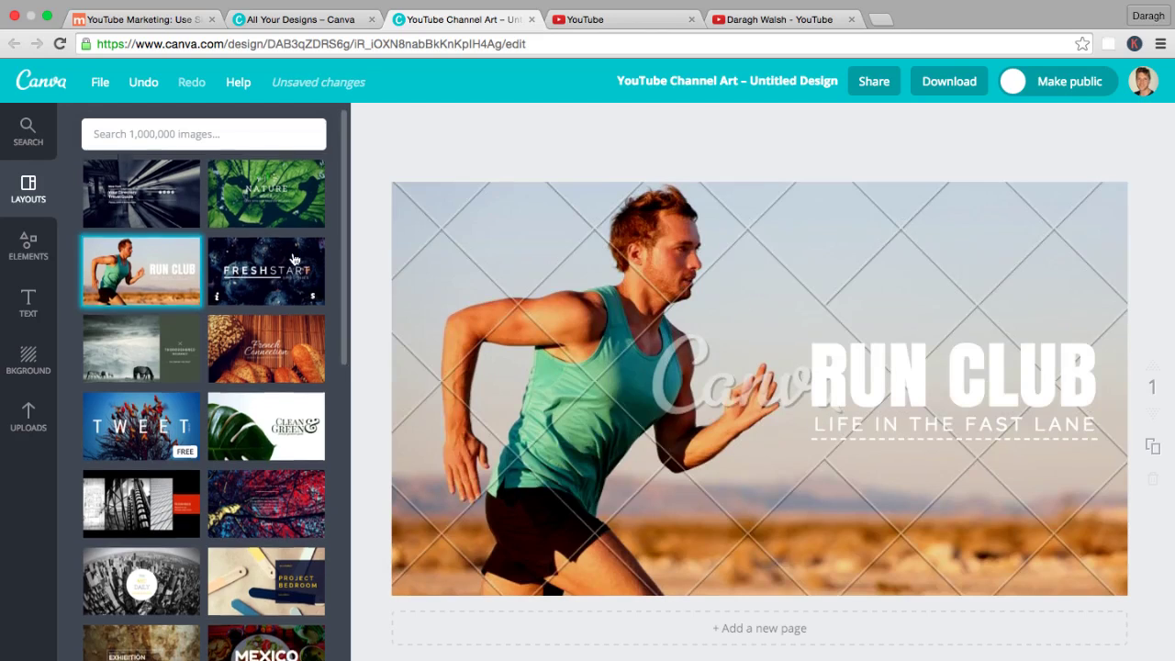
left_click_drag(193, 417, 584, 413)
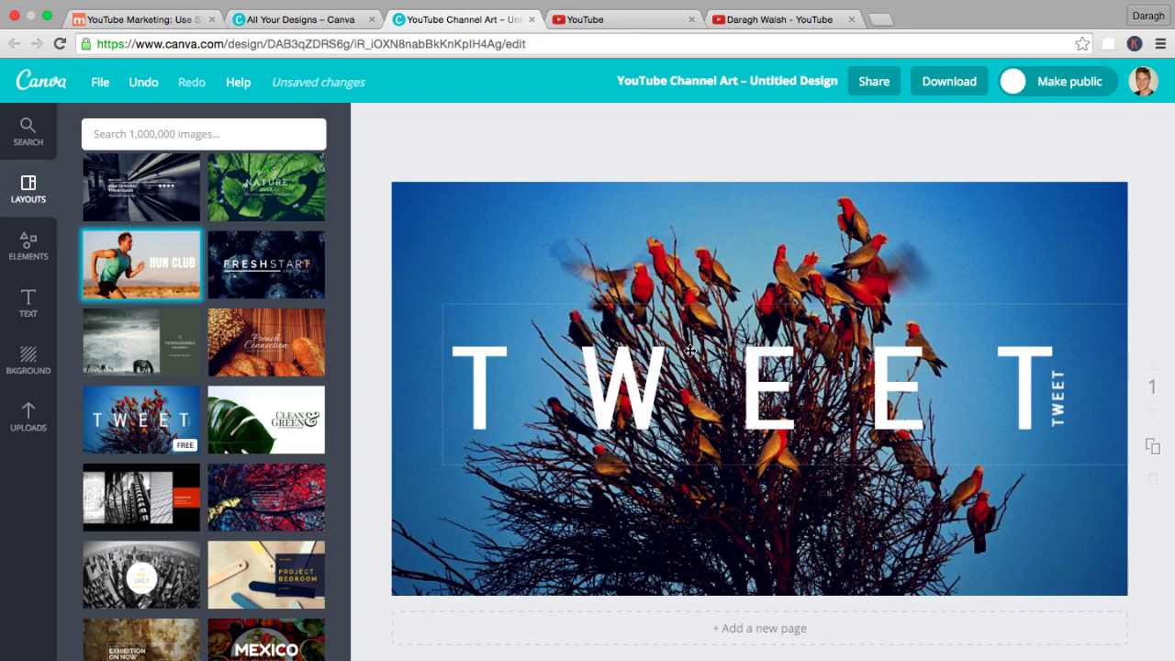
double_click(689, 351)
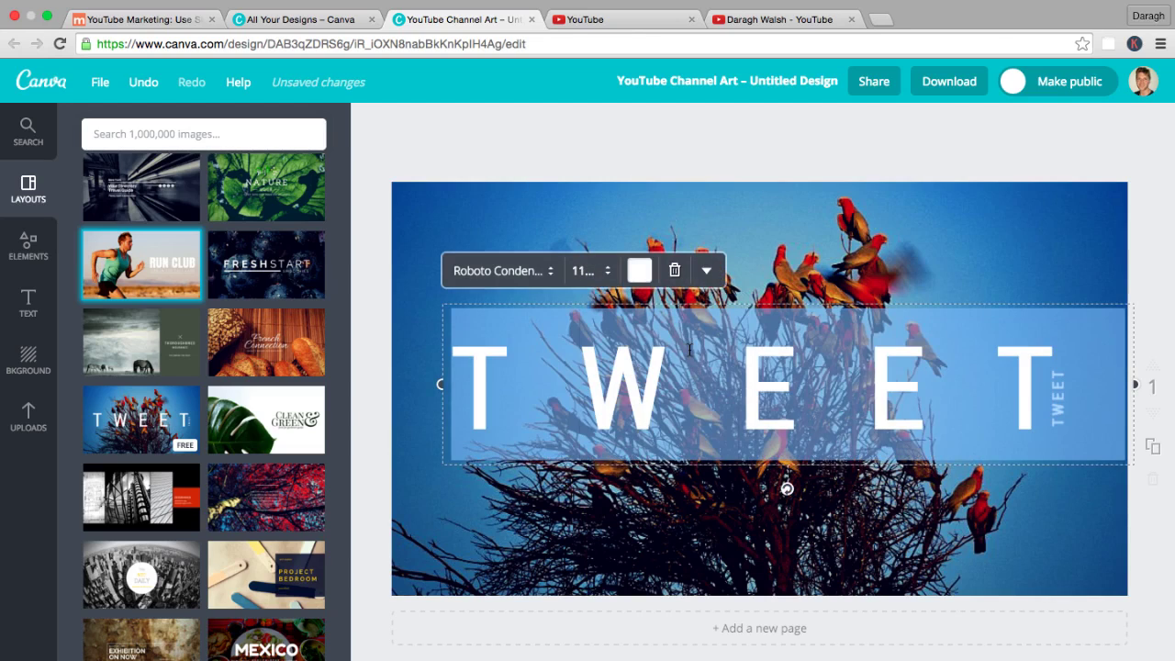
View the download formats offered for the channel art design and return to the YouTube channel page.
left_click(936, 87)
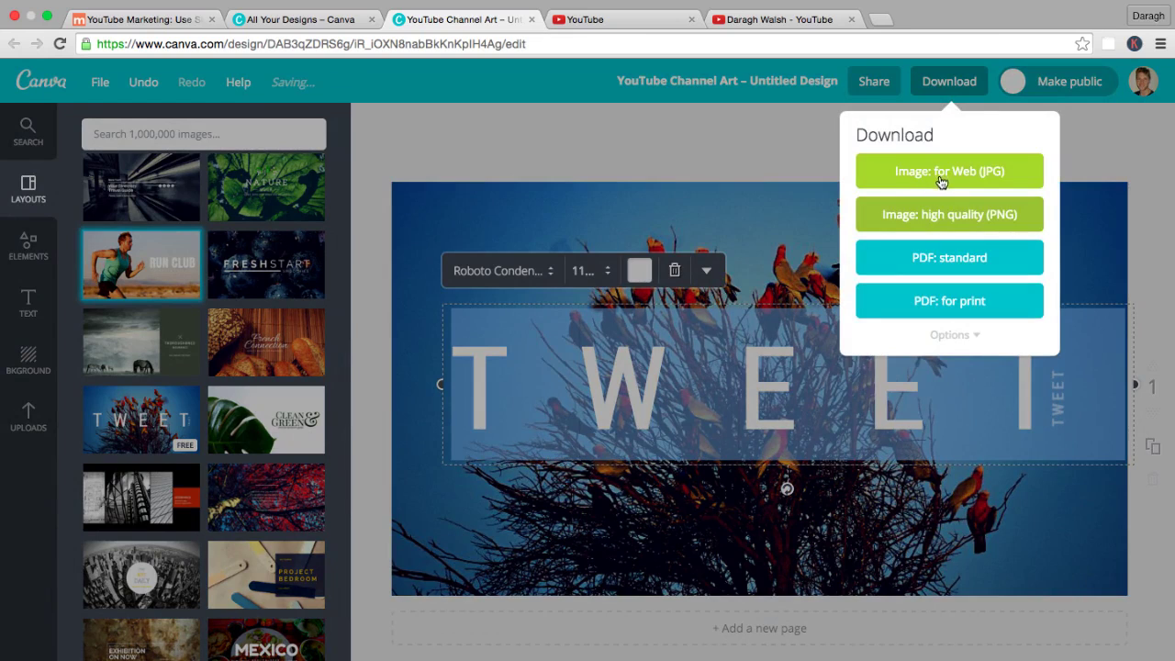
left_click(762, 156)
left_click(625, 19)
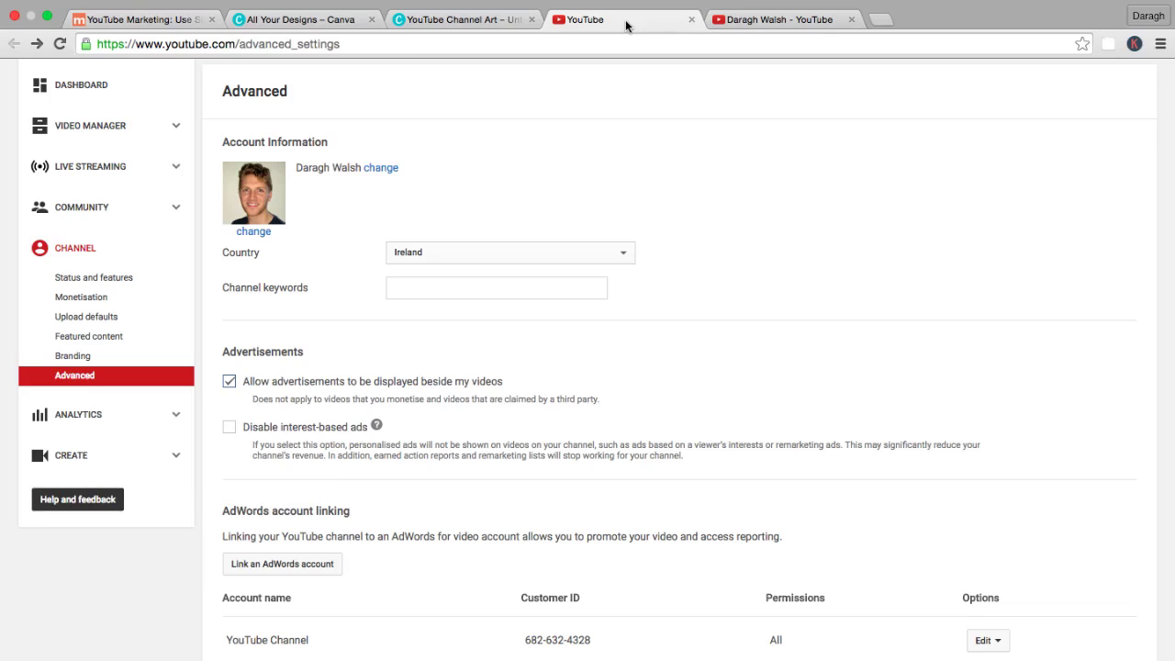
left_click(734, 28)
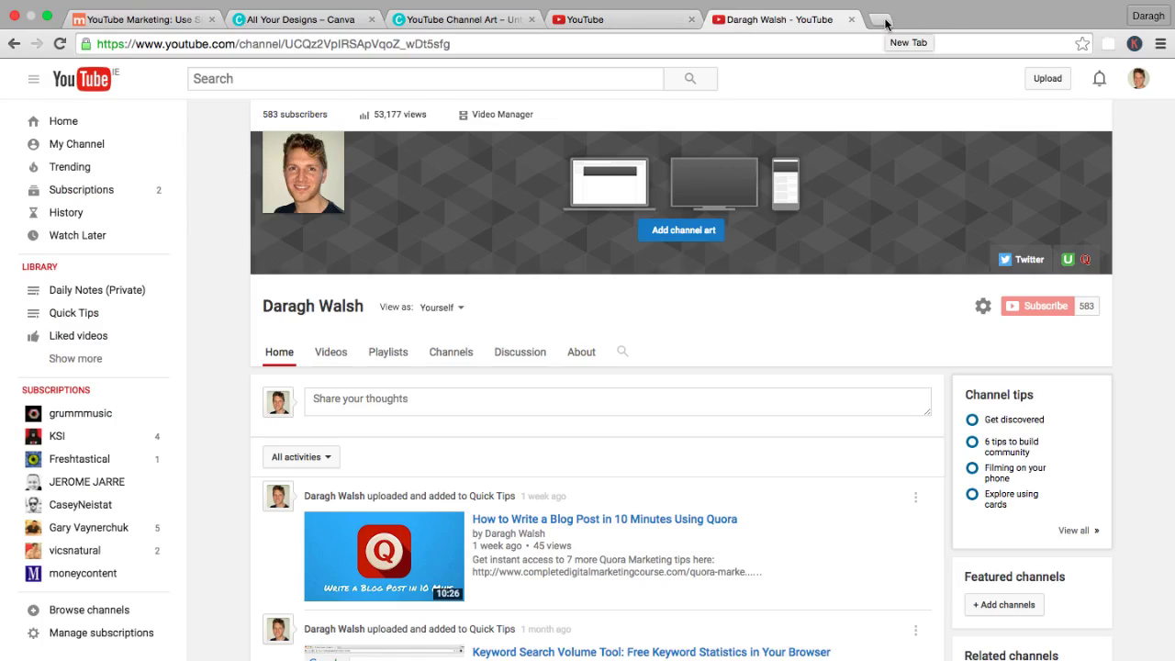
Return to the course notes and highlight the YouTube Keyword Research heading below the optional set-up items.
left_click(153, 20)
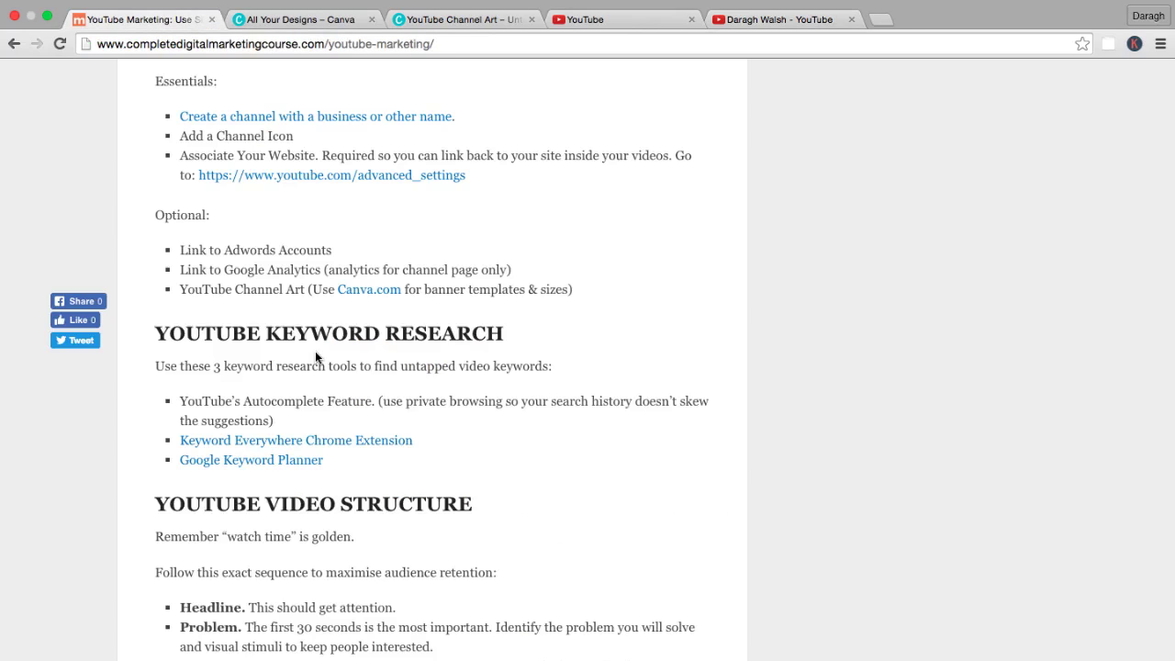
scroll(315, 350, "up", 3)
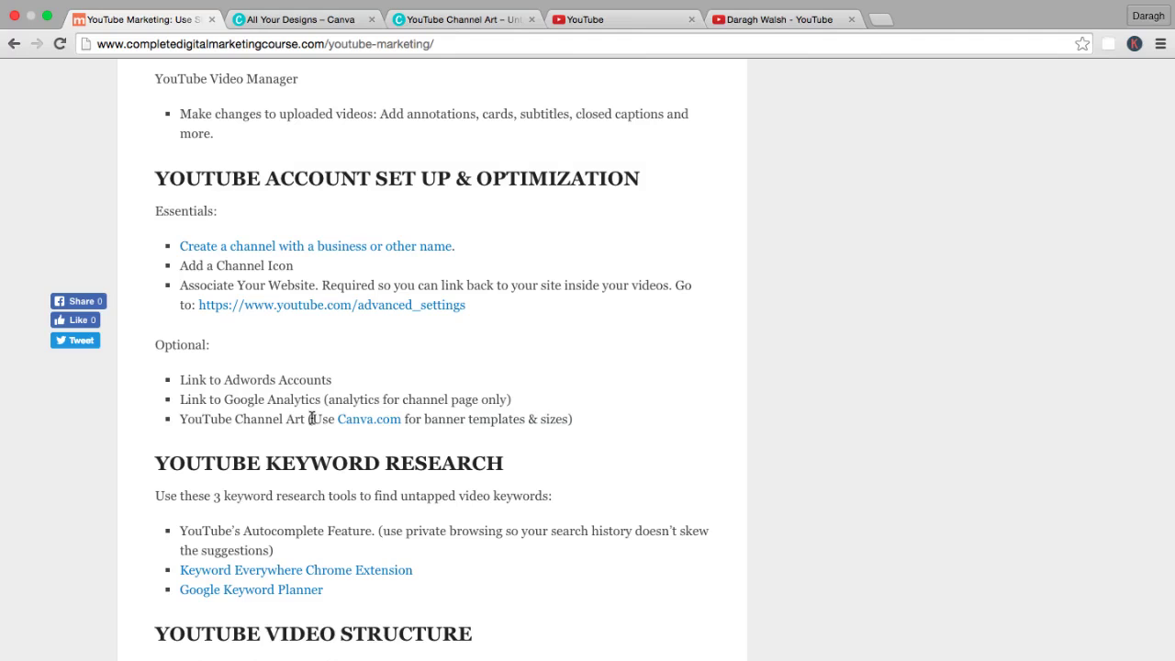
scroll(311, 418, "down", 1)
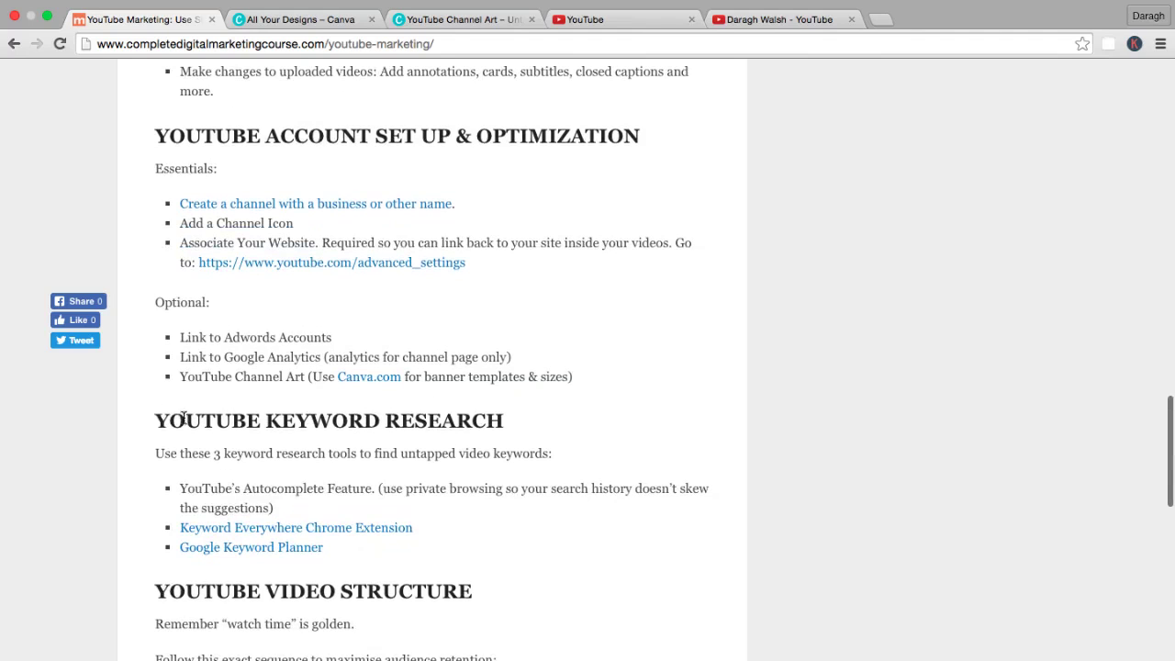
left_click_drag(157, 420, 429, 420)
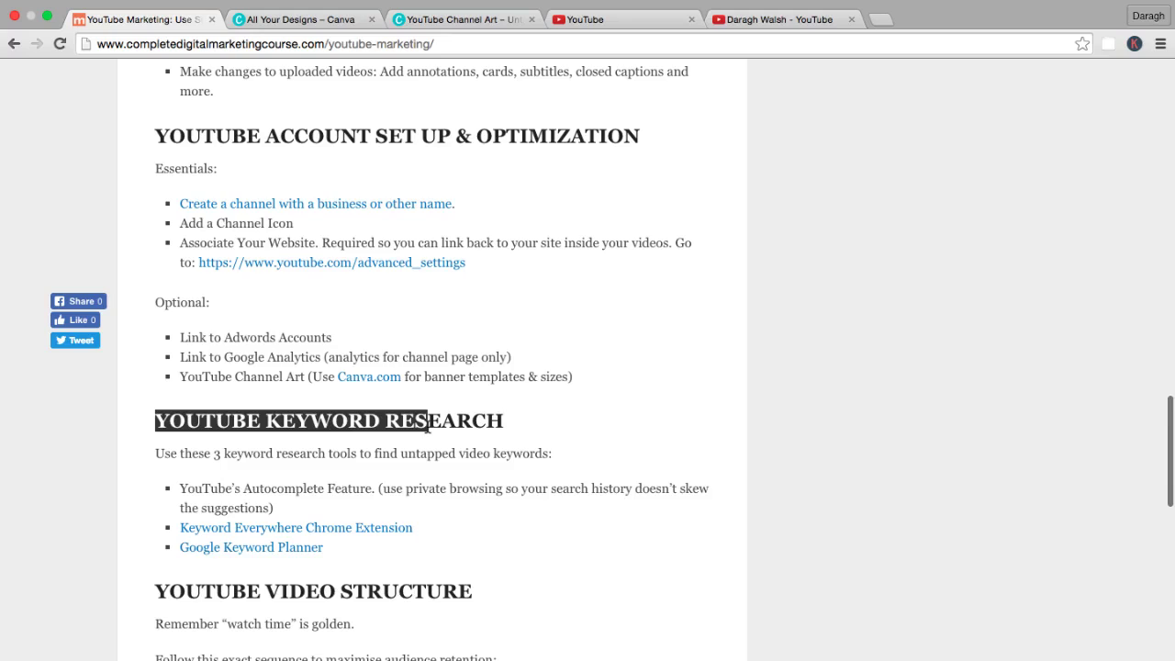